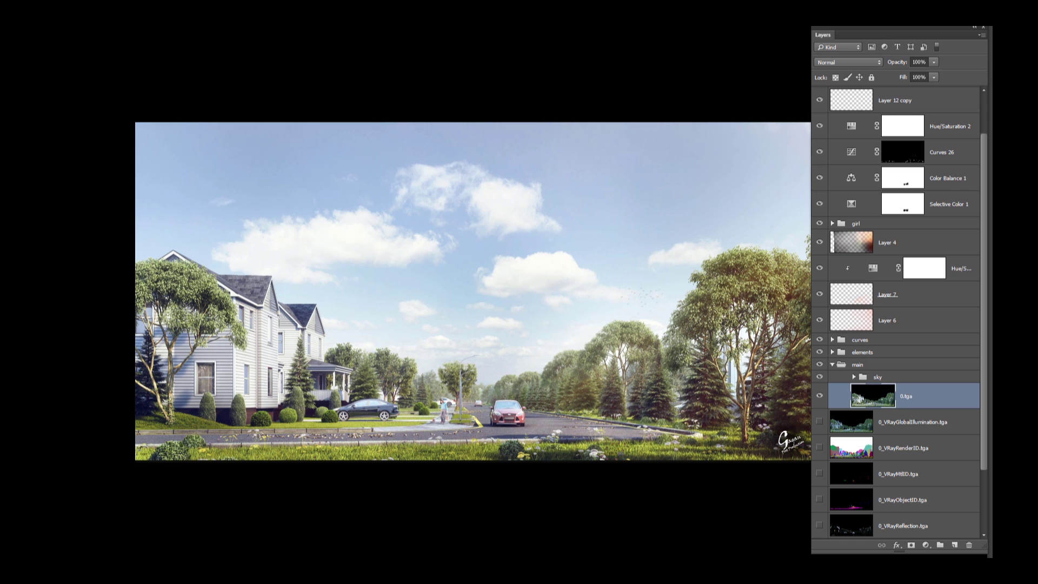
{"action": "scroll", "coordinate": [980, 387], "scroll_direction": "up", "scroll_amount": 1}
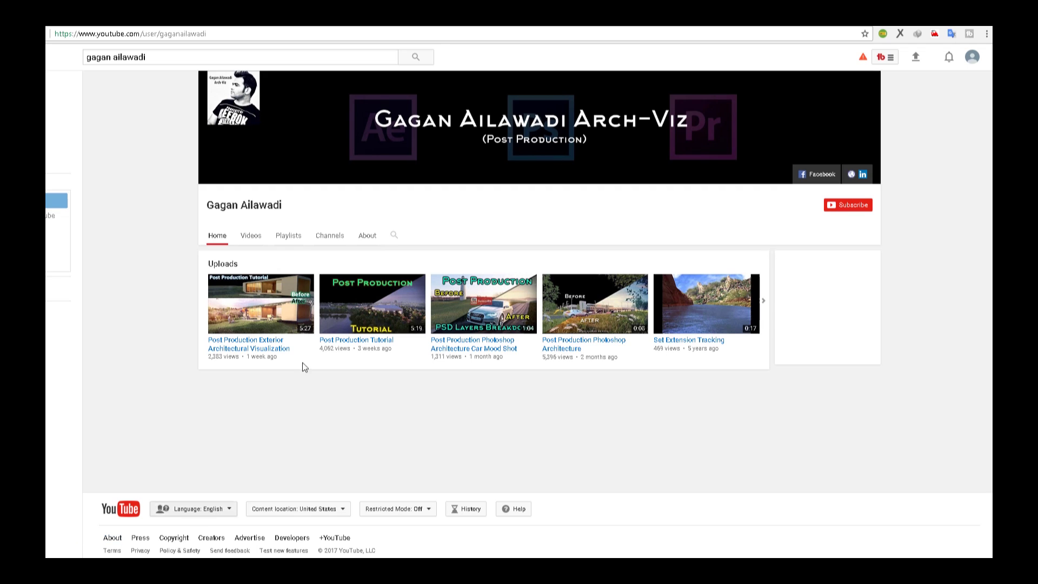
Subscribe to the YouTube channel and select the option to receive all of its notifications
{"action": "left_click", "coordinate": [853, 207]}
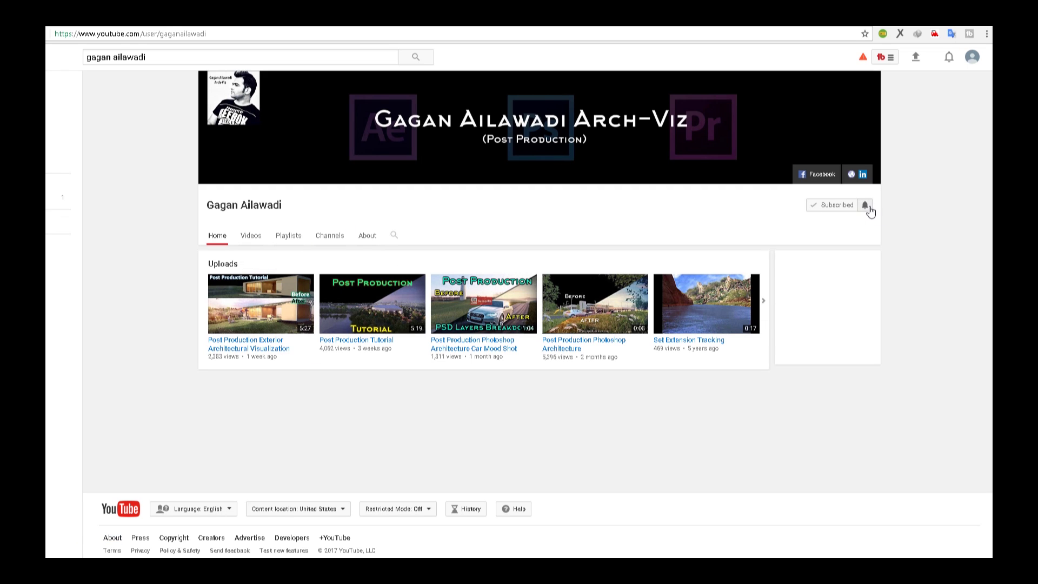
{"action": "left_click", "coordinate": [865, 205]}
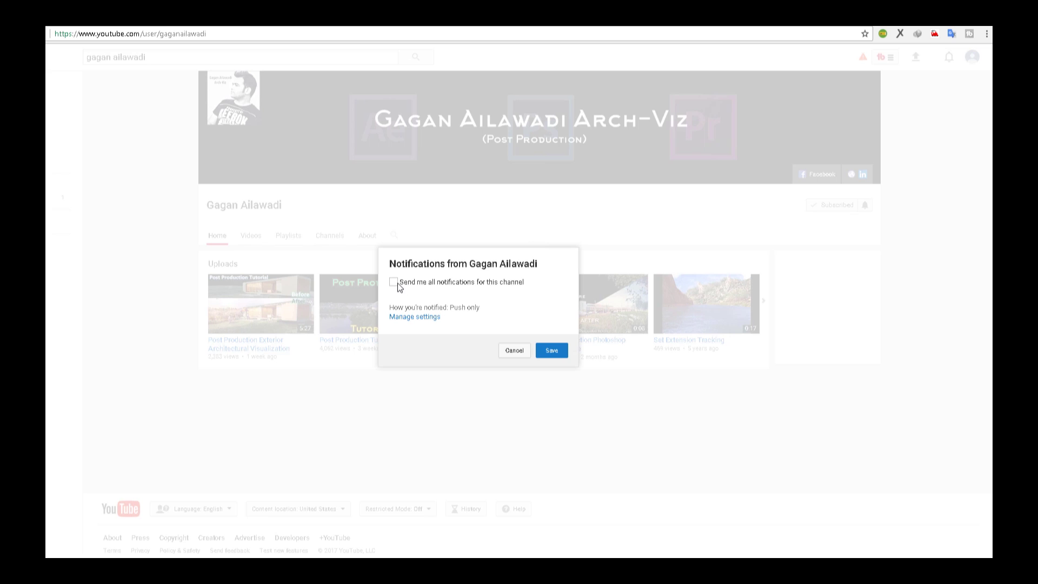
{"action": "left_click", "coordinate": [394, 284]}
{"action": "left_click", "coordinate": [514, 350]}
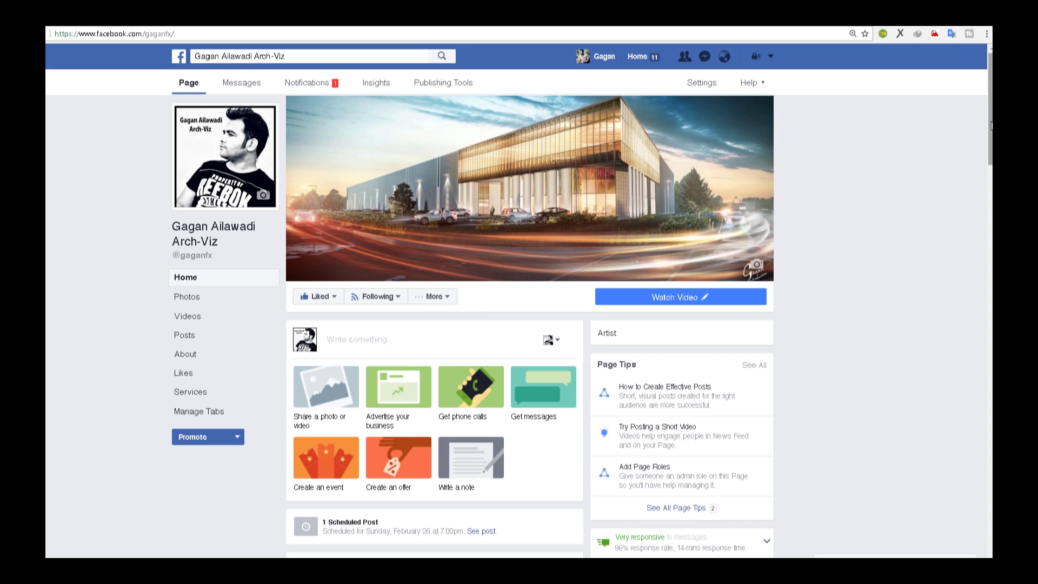
{"action": "left_click_drag", "start_coordinate": [990, 126], "coordinate": [991, 190]}
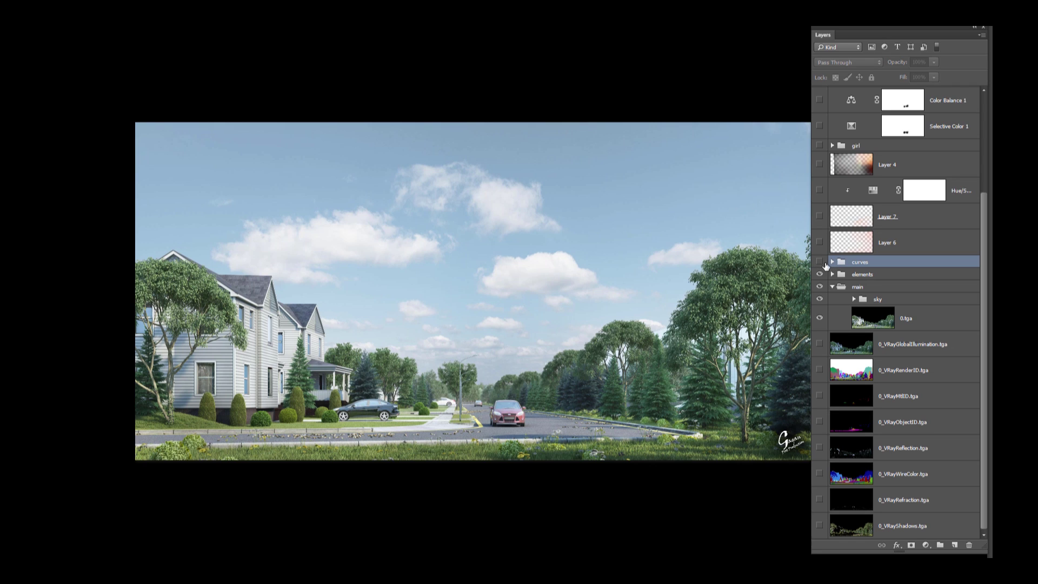
Turn on the curves group and look through the masked adjustment layers inside it
{"action": "left_click", "coordinate": [820, 262]}
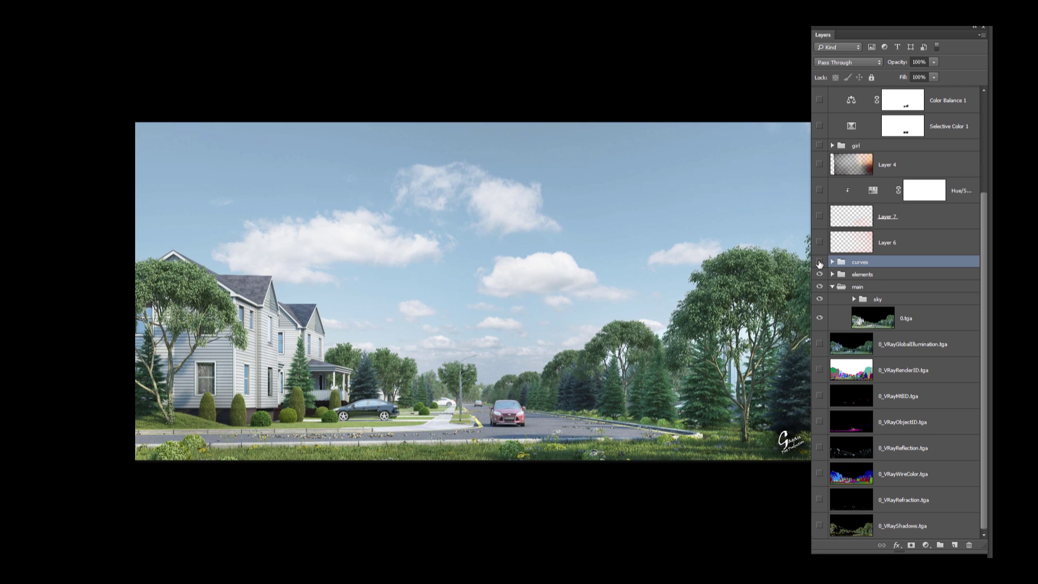
{"action": "left_click", "coordinate": [819, 261]}
{"action": "scroll", "coordinate": [887, 330], "scroll_direction": "up", "scroll_amount": 4}
{"action": "left_click_drag", "start_coordinate": [982, 362], "coordinate": [981, 394]}
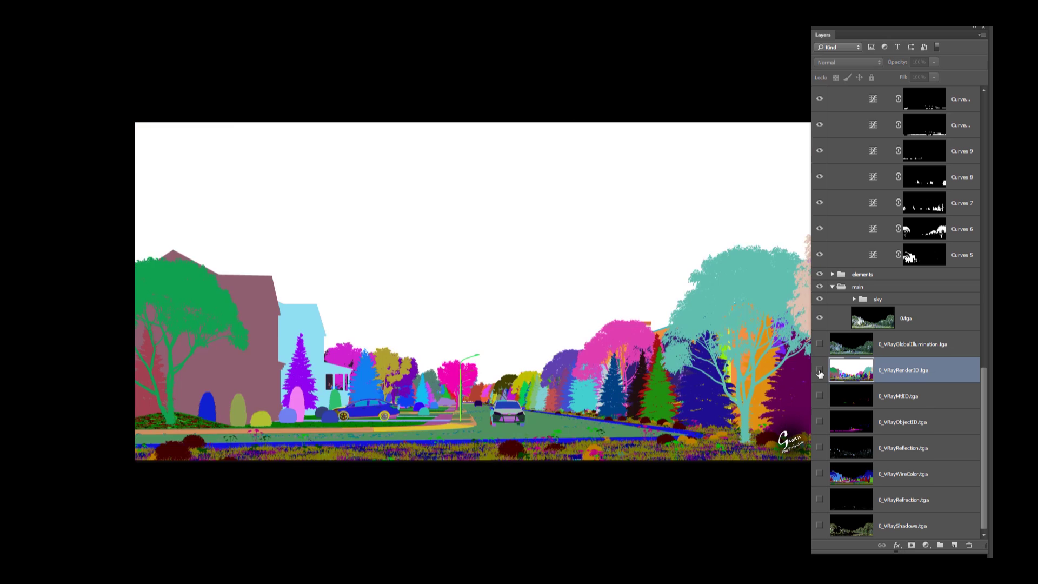
Inspect the 0_VRayRenderID.tga and 0_VRayWireColor.tga passes as sources for selecting objects by color
{"action": "left_click", "coordinate": [819, 372]}
{"action": "left_click", "coordinate": [883, 403]}
{"action": "left_click", "coordinate": [889, 472]}
{"action": "left_click", "coordinate": [819, 474]}
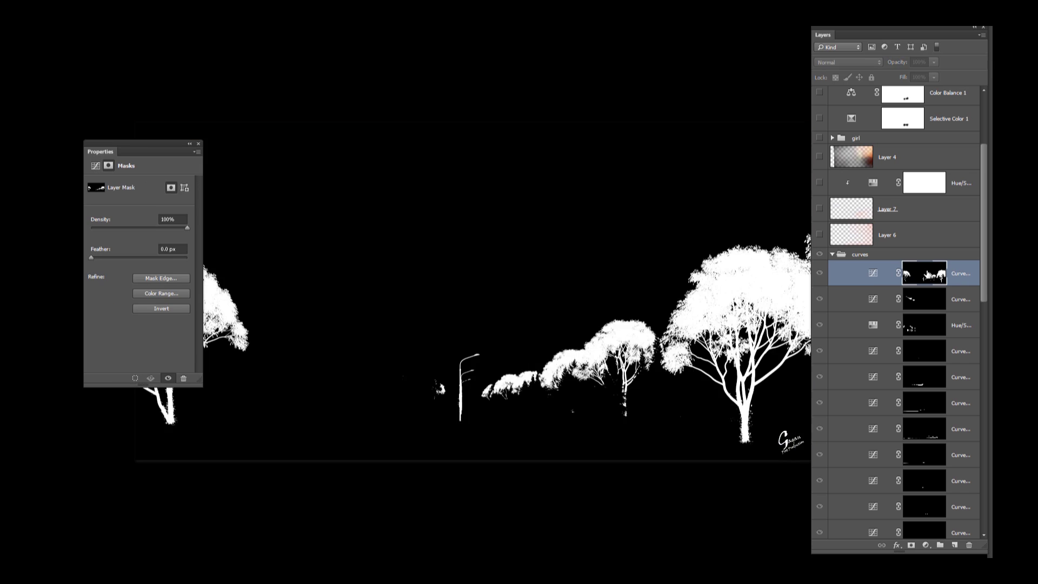
{"action": "left_click", "coordinate": [918, 274], "text": "alt"}
Brighten the masked trees with the topmost Curves layer, shaping the RGB curve's shadow and highlight points
{"action": "left_click", "coordinate": [879, 278]}
{"action": "left_click_drag", "start_coordinate": [153, 240], "coordinate": [153, 227]}
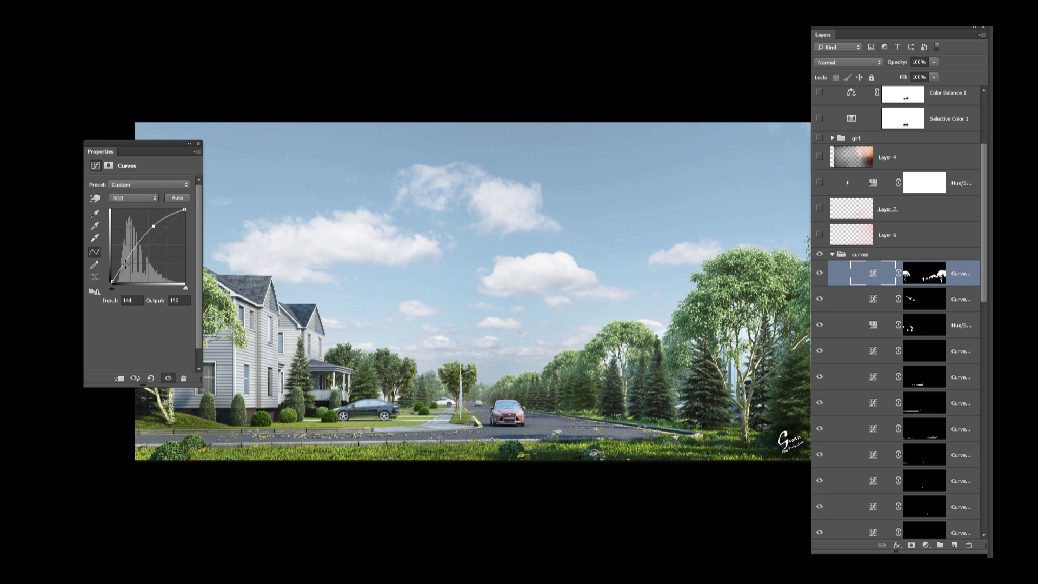
{"action": "left_click_drag", "start_coordinate": [126, 264], "coordinate": [125, 263]}
{"action": "left_click_drag", "start_coordinate": [153, 226], "coordinate": [157, 231]}
Try warming the trees by raising the red curve at input 96 to output 117, and discard that Curves layer
{"action": "left_click", "coordinate": [141, 197]}
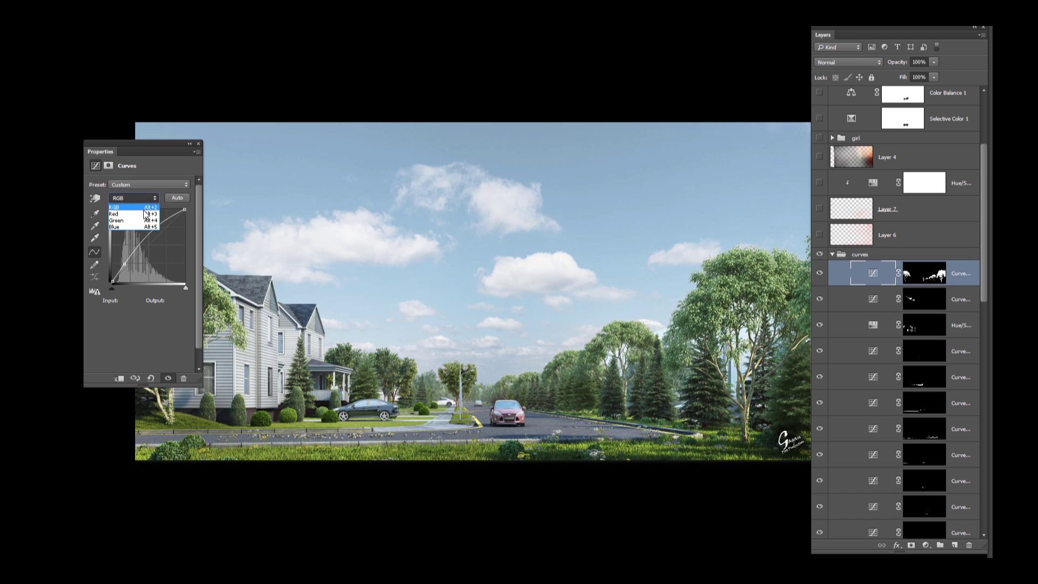
{"action": "left_click", "coordinate": [145, 210]}
{"action": "left_click_drag", "start_coordinate": [144, 247], "coordinate": [140, 247]}
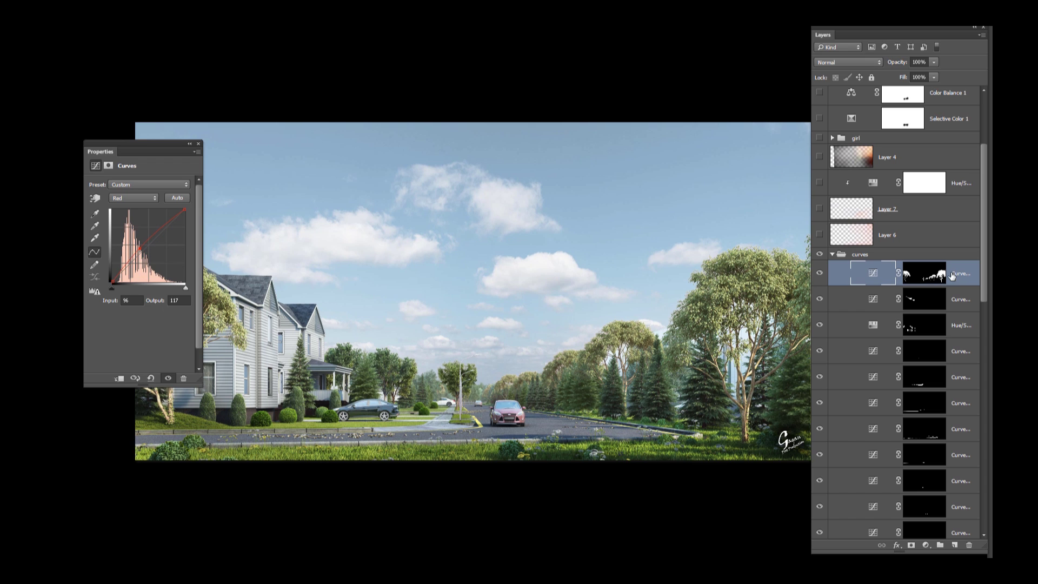
{"action": "left_click_drag", "start_coordinate": [951, 274], "coordinate": [969, 544]}
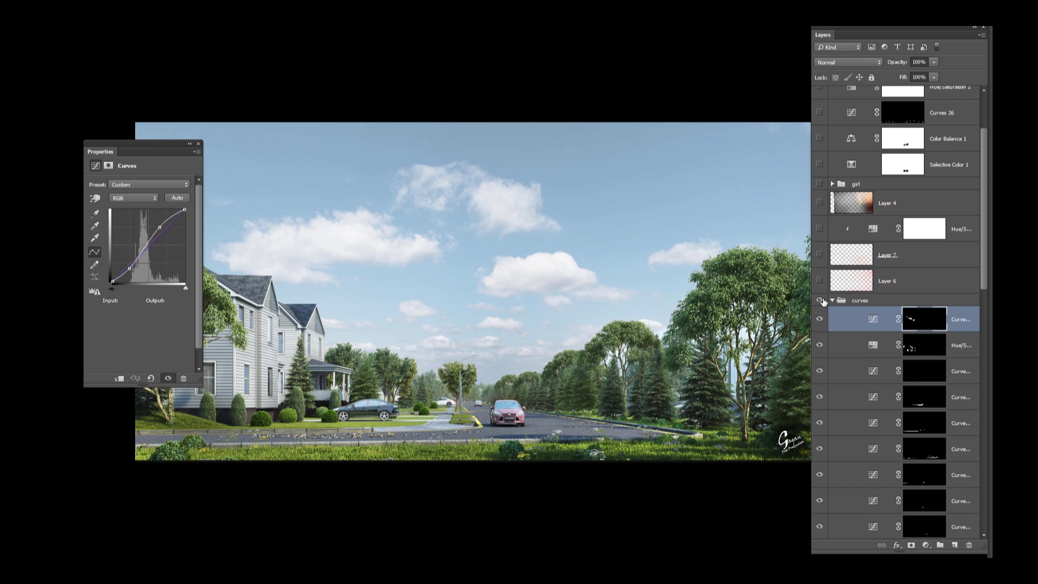
Compare the image with the curves group off and on, and clear the Properties panel and group contents out of view
{"action": "left_click", "coordinate": [819, 300]}
{"action": "left_click", "coordinate": [820, 300]}
{"action": "left_click_drag", "start_coordinate": [154, 143], "coordinate": [77, 130]}
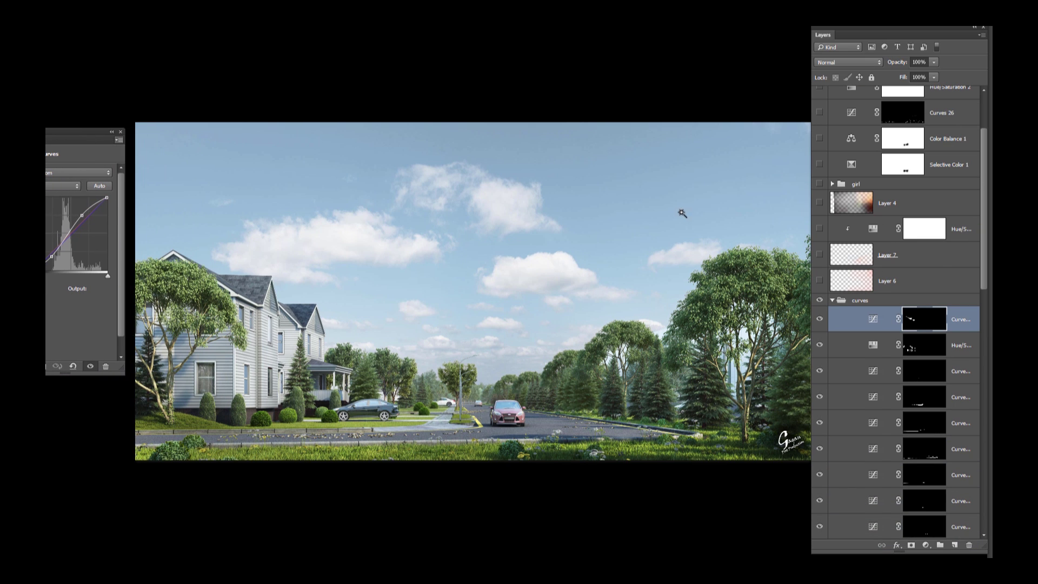
{"action": "left_click", "coordinate": [832, 301]}
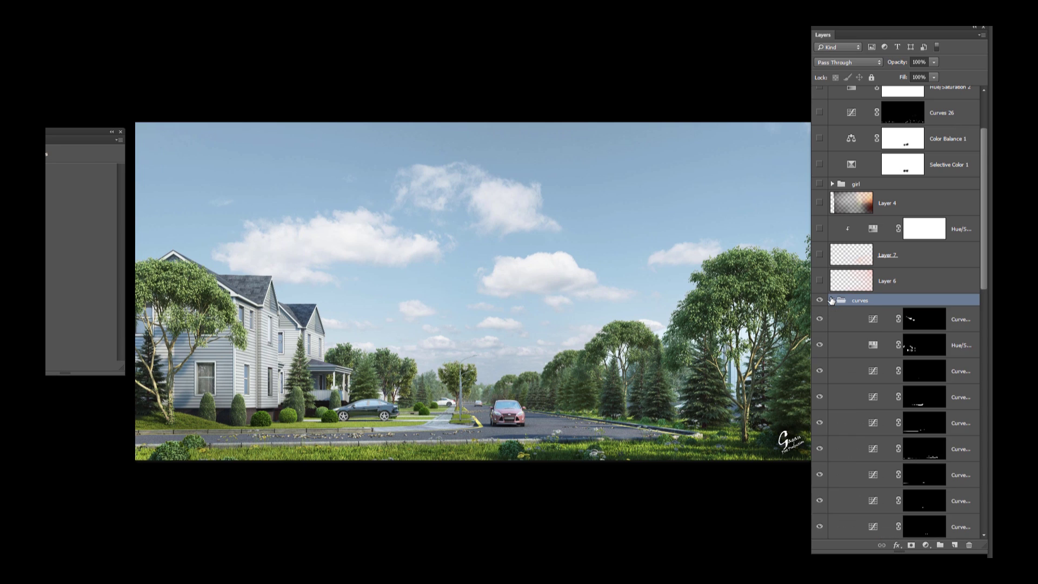
Turn on Layer 6 and Layer 7 above the curves group
{"action": "left_click", "coordinate": [821, 283]}
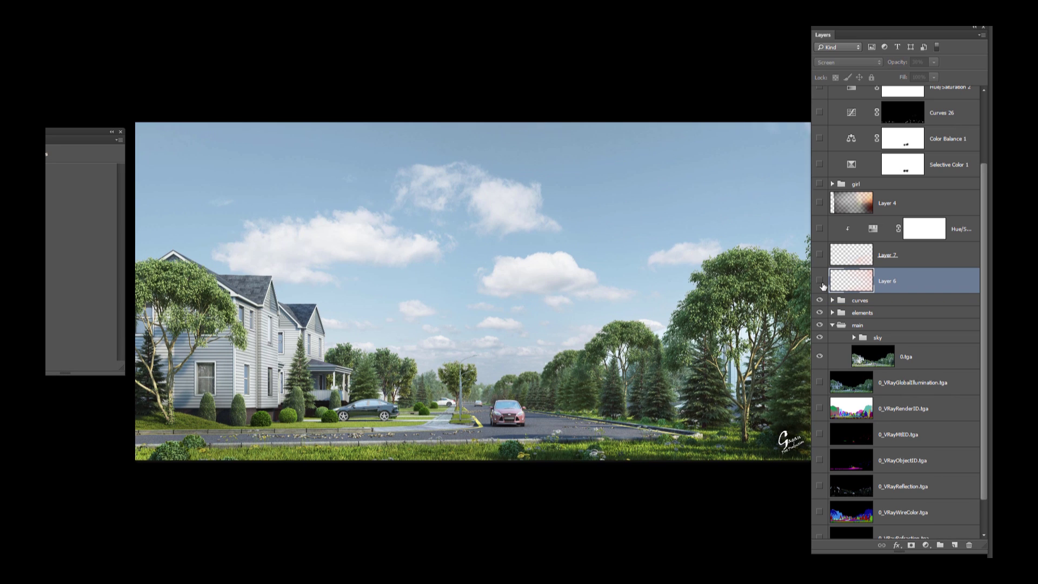
{"action": "left_click", "coordinate": [819, 282]}
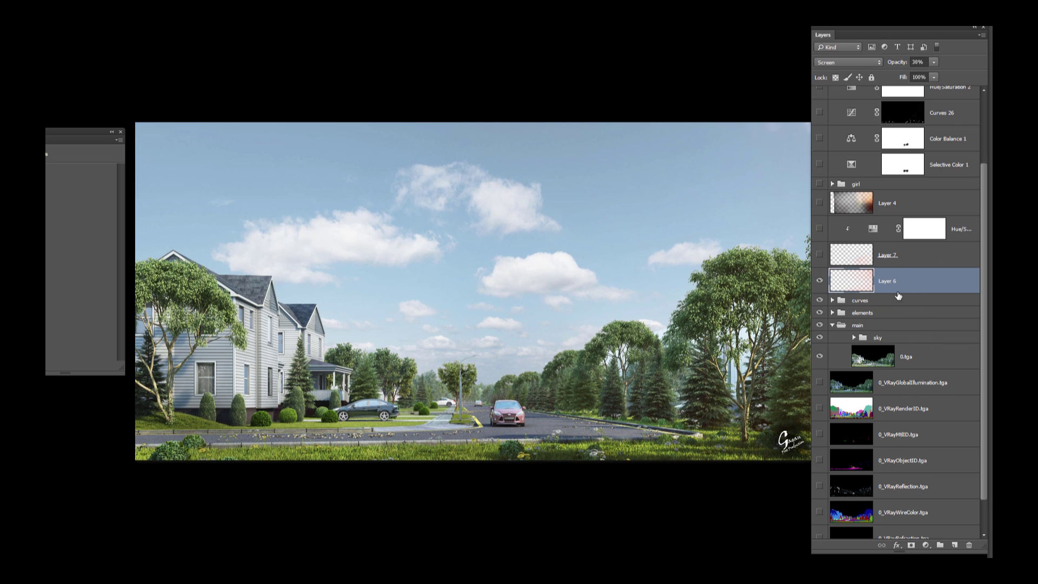
{"action": "scroll", "coordinate": [850, 288], "scroll_direction": "up", "scroll_amount": 3}
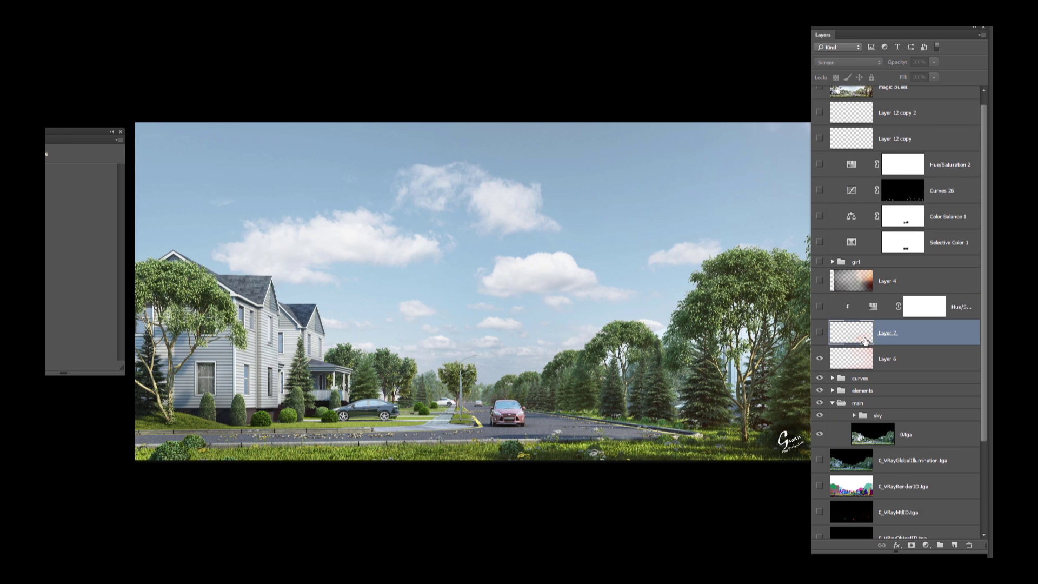
{"action": "left_click", "coordinate": [841, 340]}
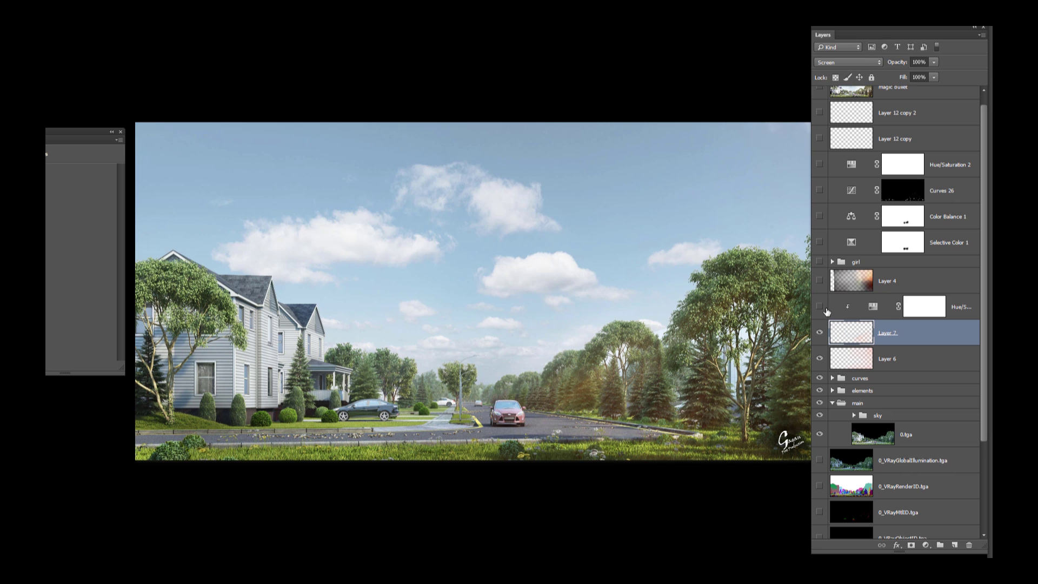
Turn on the Hue/Saturation adjustment clipped to Layer 7 and compare the image with Layer 7 off and on
{"action": "left_click", "coordinate": [820, 332]}
{"action": "left_click", "coordinate": [820, 332]}
{"action": "left_click", "coordinate": [819, 332]}
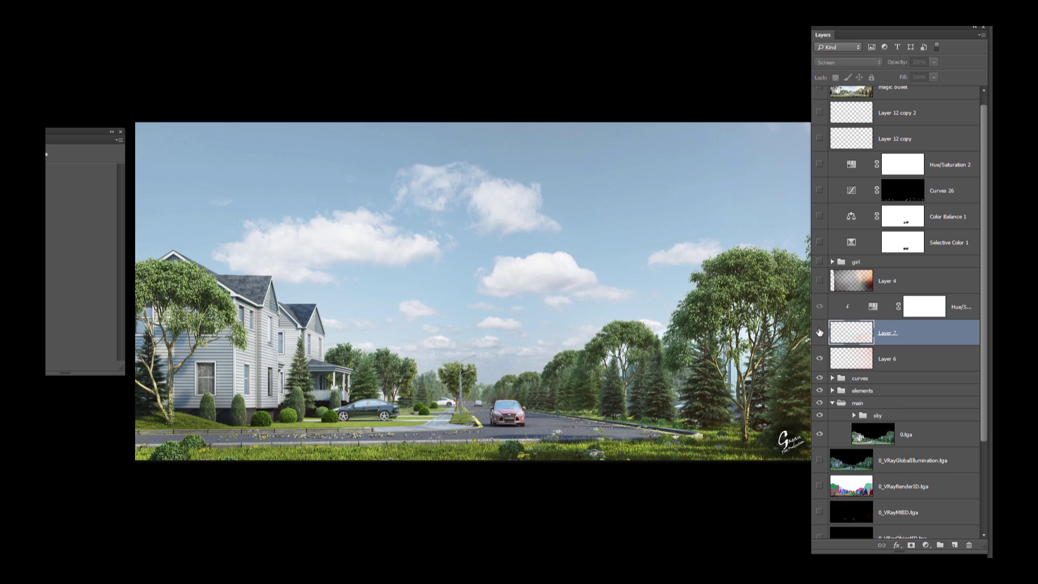
{"action": "left_click", "coordinate": [820, 332]}
{"action": "left_click", "coordinate": [820, 333]}
{"action": "left_click", "coordinate": [820, 333]}
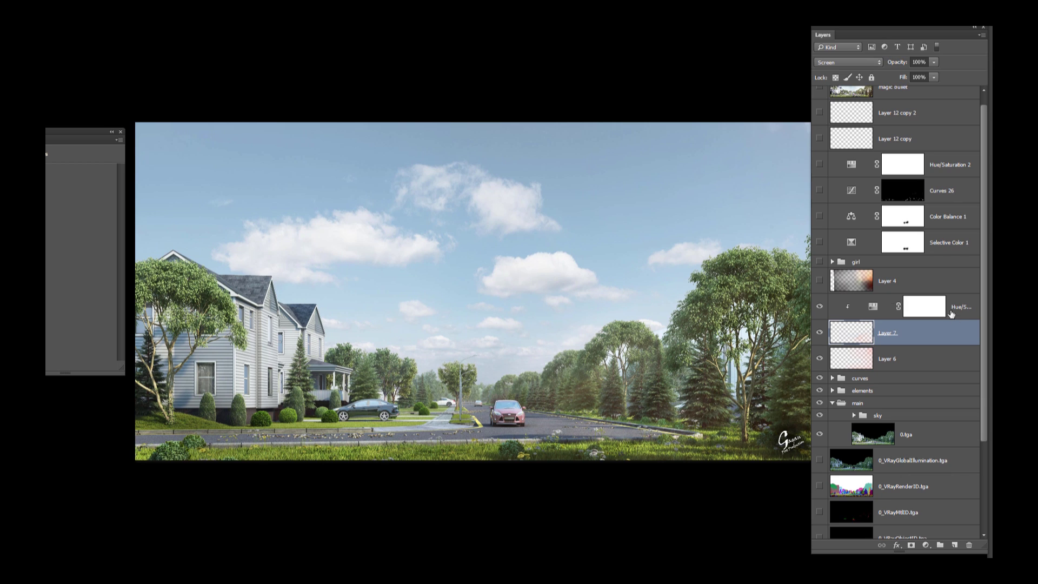
Turn on the warm gradient Layer 4 and set its opacity to 25%
{"action": "left_click", "coordinate": [861, 279]}
{"action": "left_click", "coordinate": [820, 280]}
{"action": "key", "text": "2"}
{"action": "key", "text": "5"}
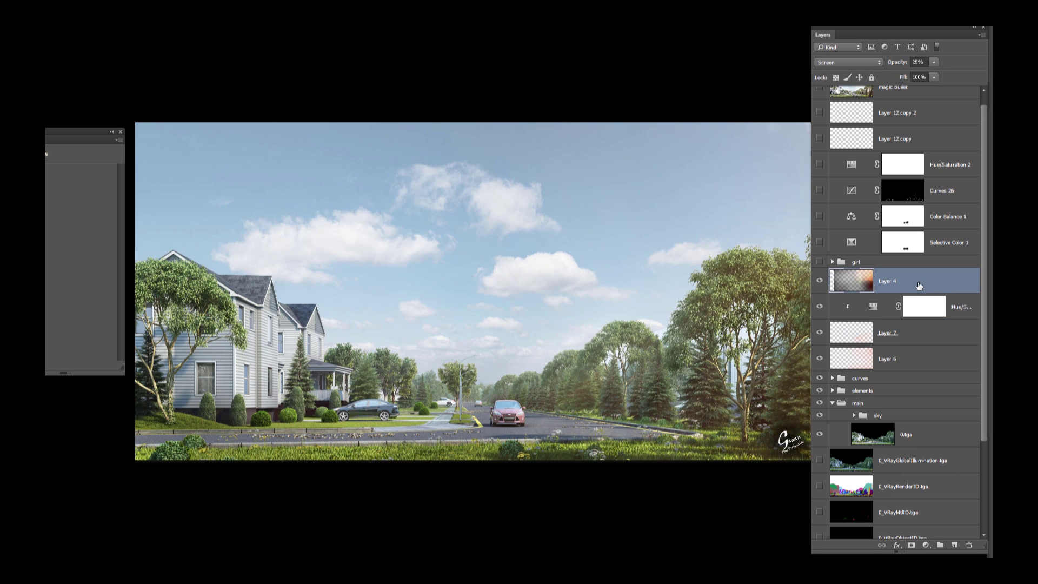
Add a new layer above Layer 4 and paint a large soft orange area over the trees and sky on the image's right side
{"action": "scroll", "coordinate": [918, 285], "scroll_direction": "up", "scroll_amount": 1}
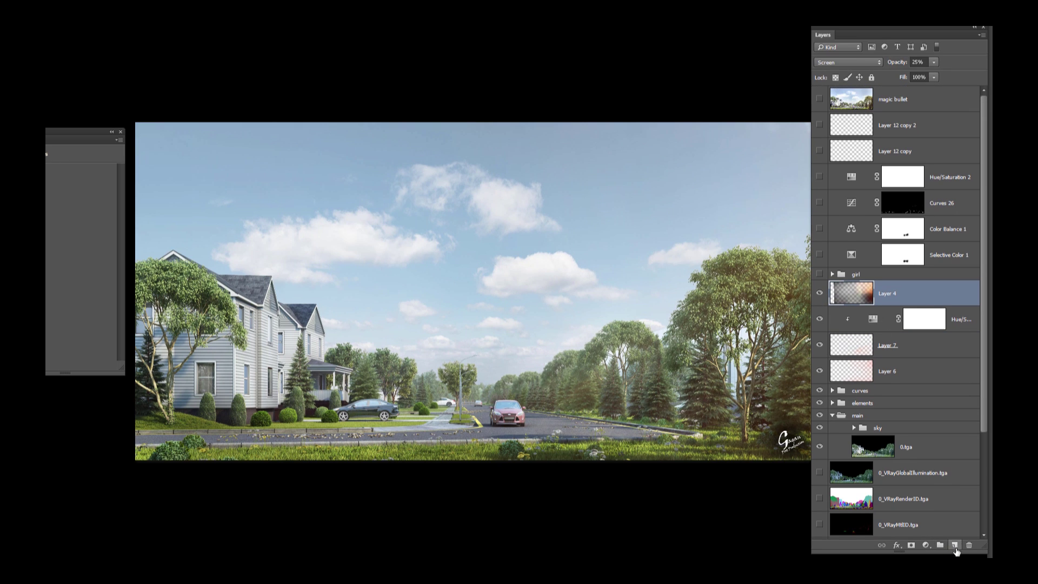
{"action": "left_click", "coordinate": [954, 545]}
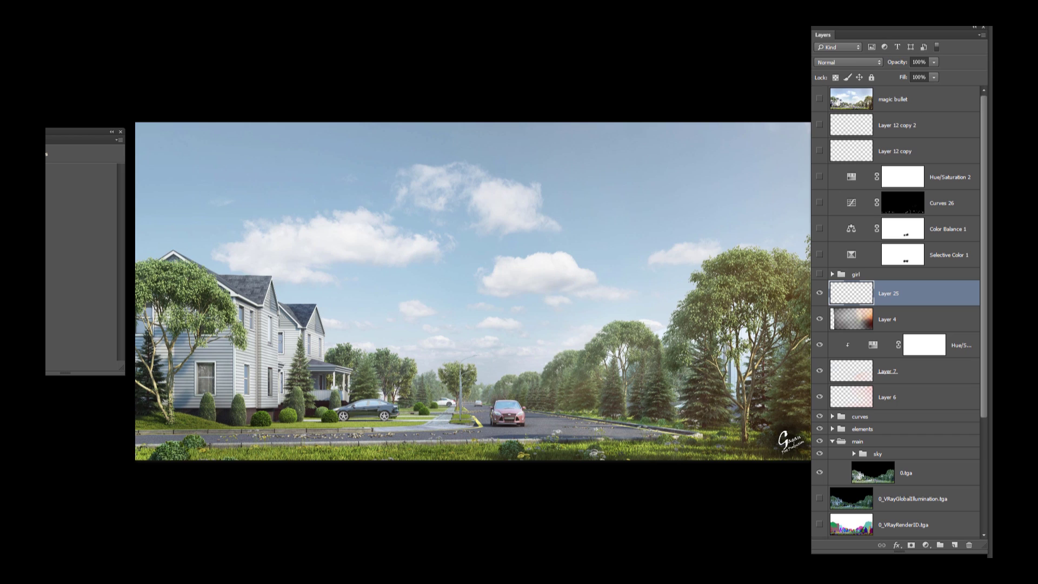
{"action": "key", "text": "ctrl+alt+shift+e"}
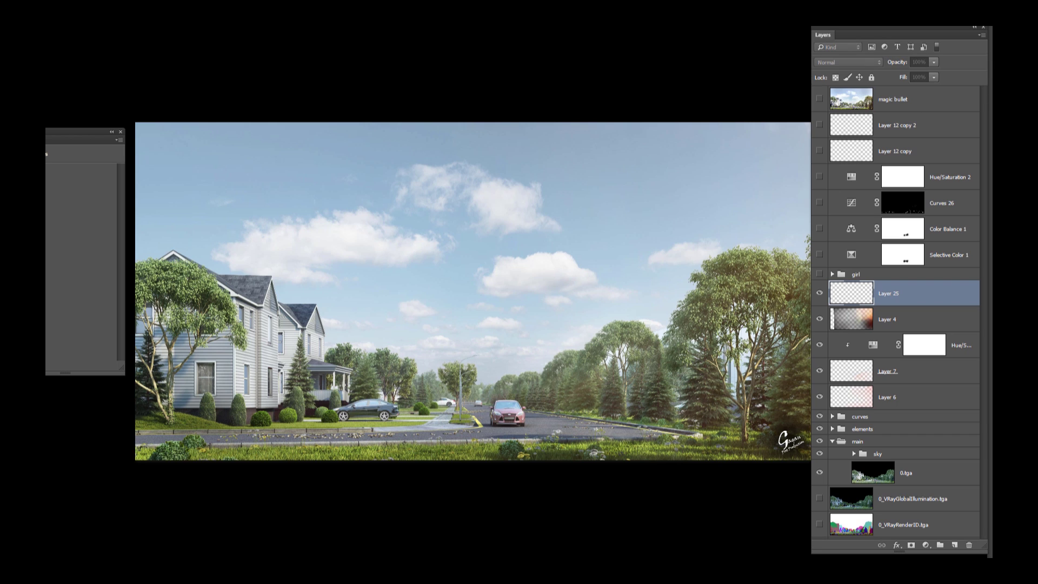
{"action": "key", "text": "Return"}
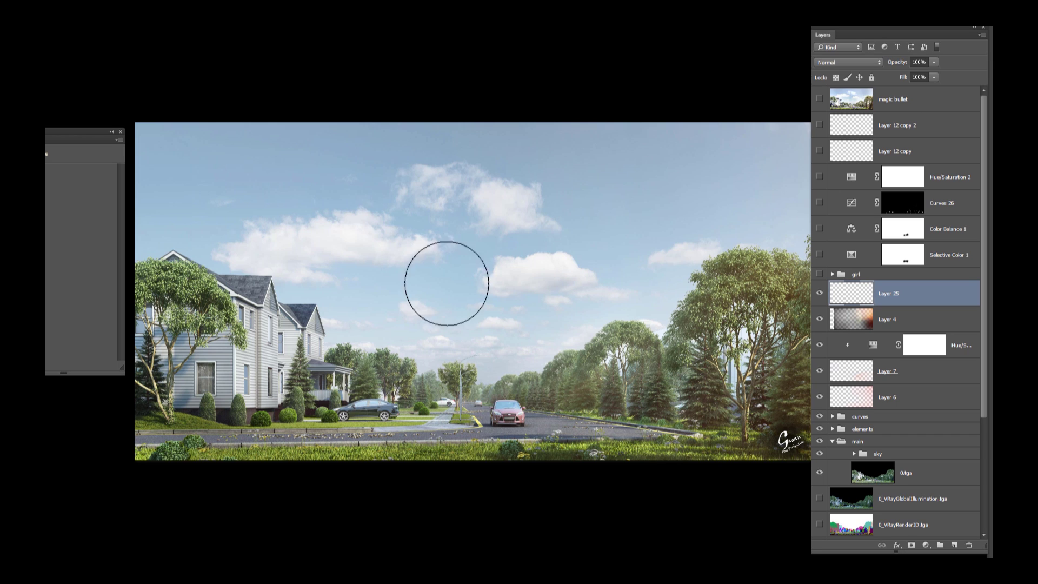
{"action": "key", "text": "bracketright"}
{"action": "key", "text": "bracketright"}
{"action": "key", "text": "bracketright"}
{"action": "key", "text": "bracketright"}
{"action": "key", "text": "bracketright"}
{"action": "key", "text": "bracketright"}
{"action": "key", "text": "bracketright"}
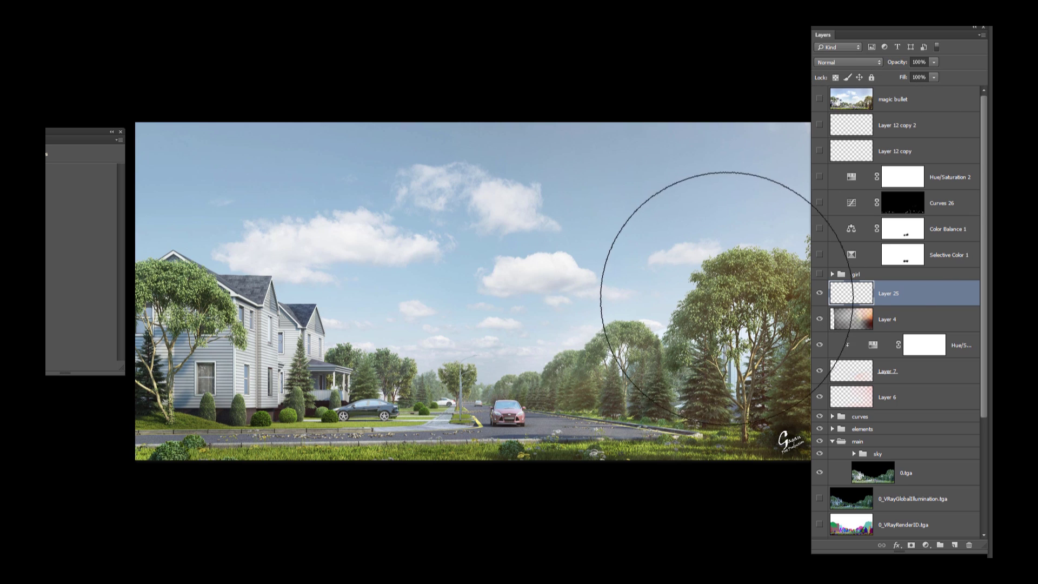
{"action": "mouse_move", "coordinate": [672, 325]}
{"action": "left_mouse_down"}
{"action": "mouse_move", "coordinate": [753, 301]}
{"action": "mouse_move", "coordinate": [592, 366]}
{"action": "left_mouse_up"}
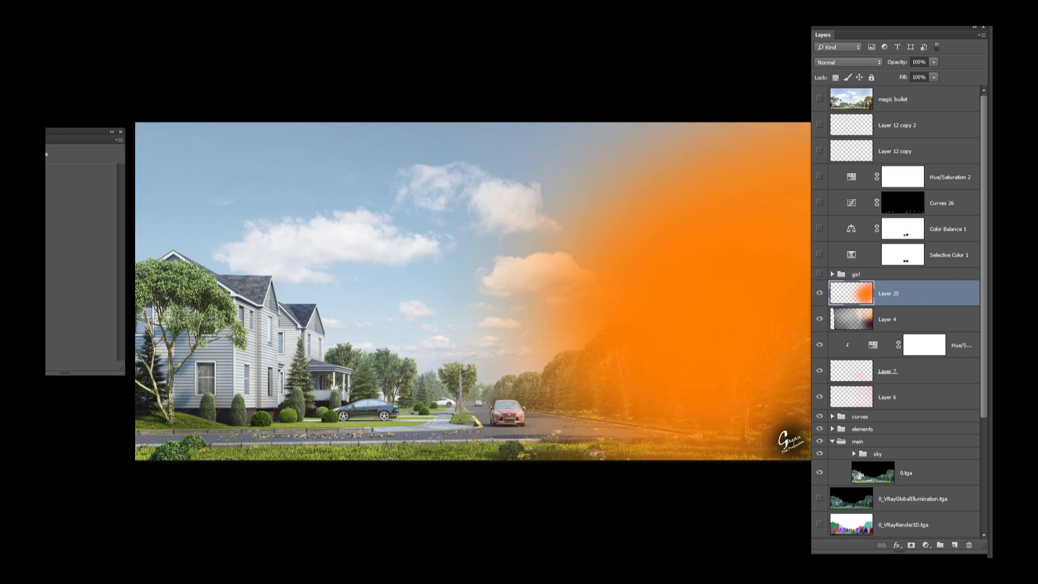
Set the orange paint layer's blend mode to Screen and its opacity to 23%
{"action": "left_click", "coordinate": [848, 62]}
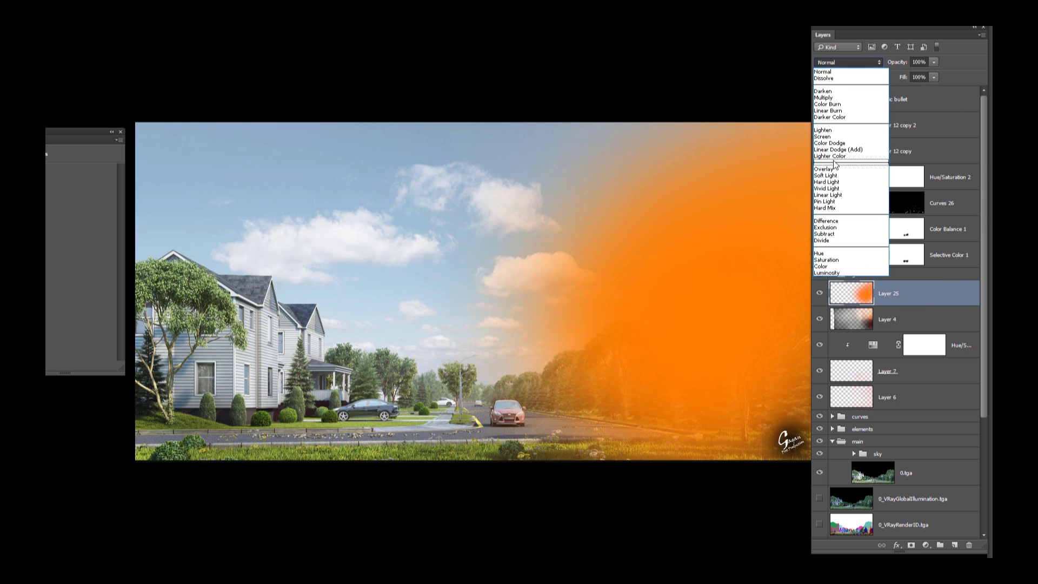
{"action": "left_click", "coordinate": [846, 162]}
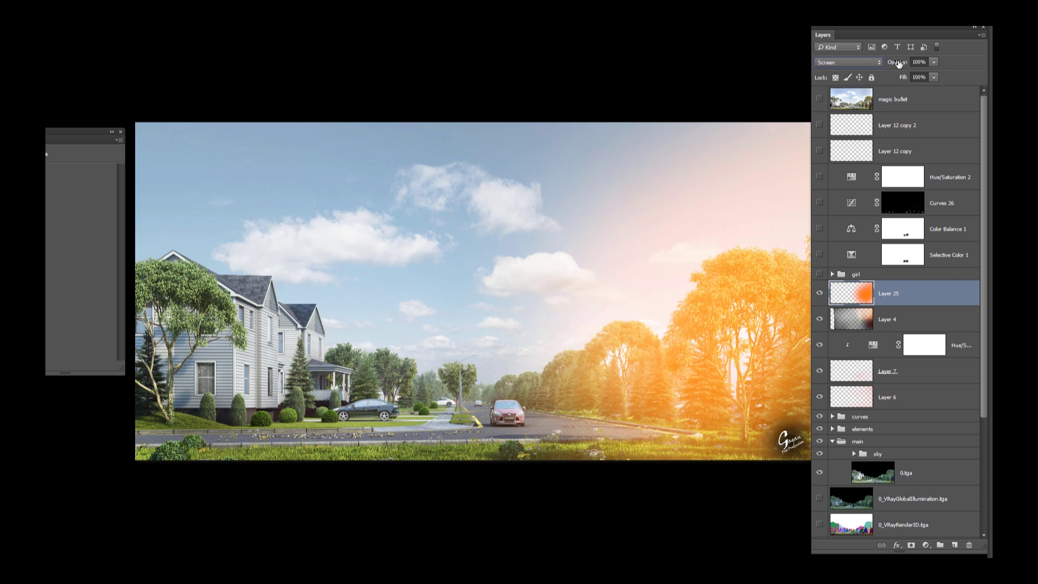
{"action": "left_click_drag", "start_coordinate": [896, 62], "coordinate": [857, 62]}
Compare the image with the orange glow layer off and on, and delete that layer
{"action": "left_click", "coordinate": [820, 293]}
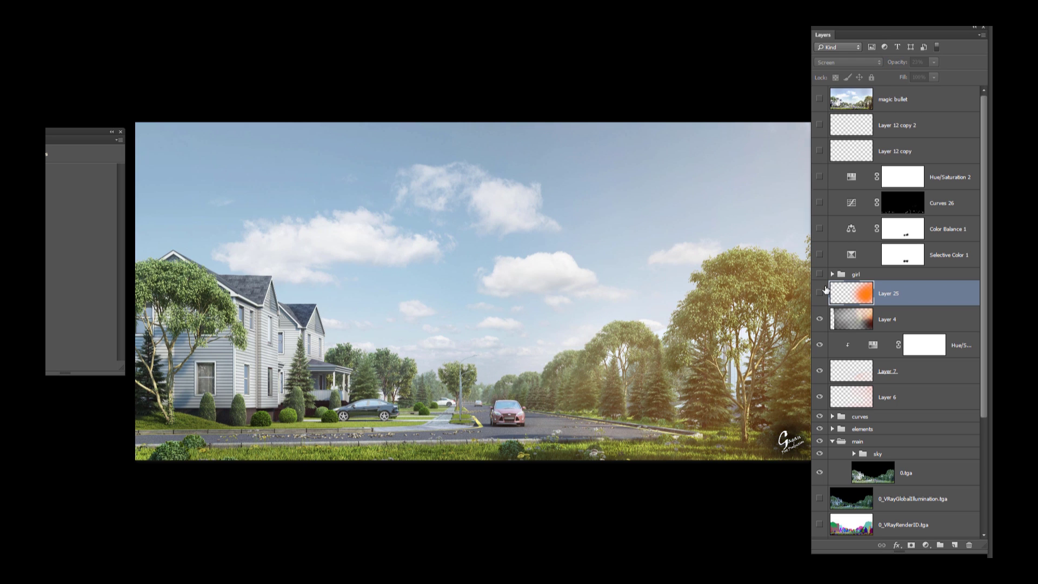
{"action": "left_click", "coordinate": [820, 292]}
{"action": "left_click", "coordinate": [821, 293]}
{"action": "left_click", "coordinate": [820, 292]}
{"action": "left_click_drag", "start_coordinate": [912, 298], "coordinate": [969, 545]}
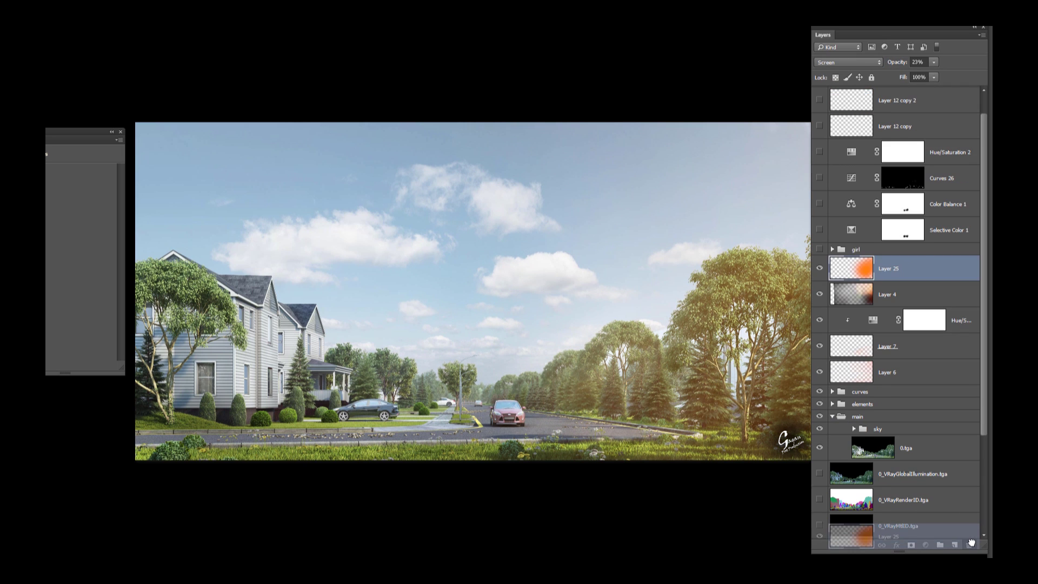
Turn on the girl group and expand it to reach its layers
{"action": "left_click", "coordinate": [821, 275]}
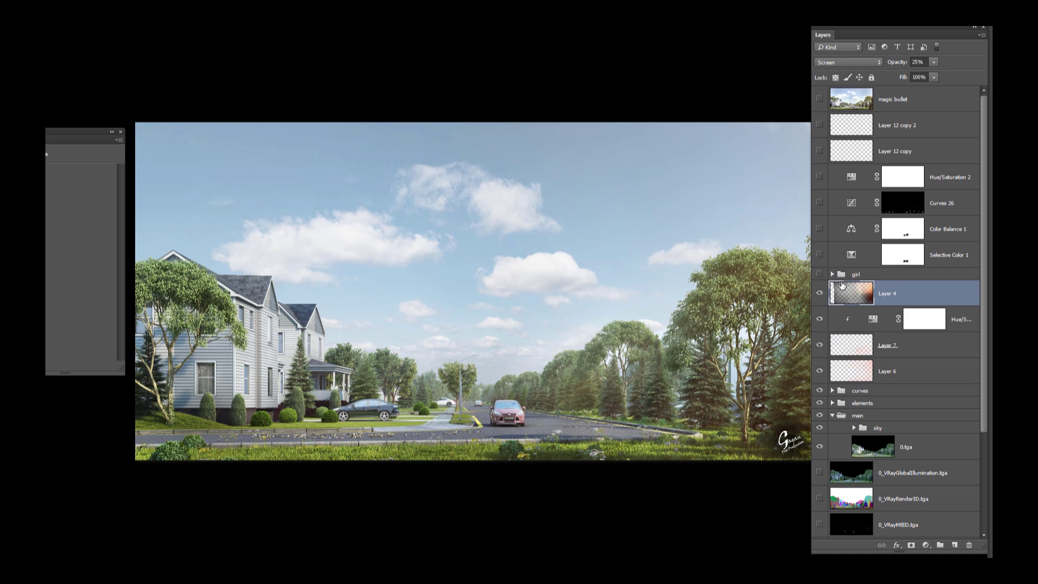
{"action": "left_click", "coordinate": [819, 276]}
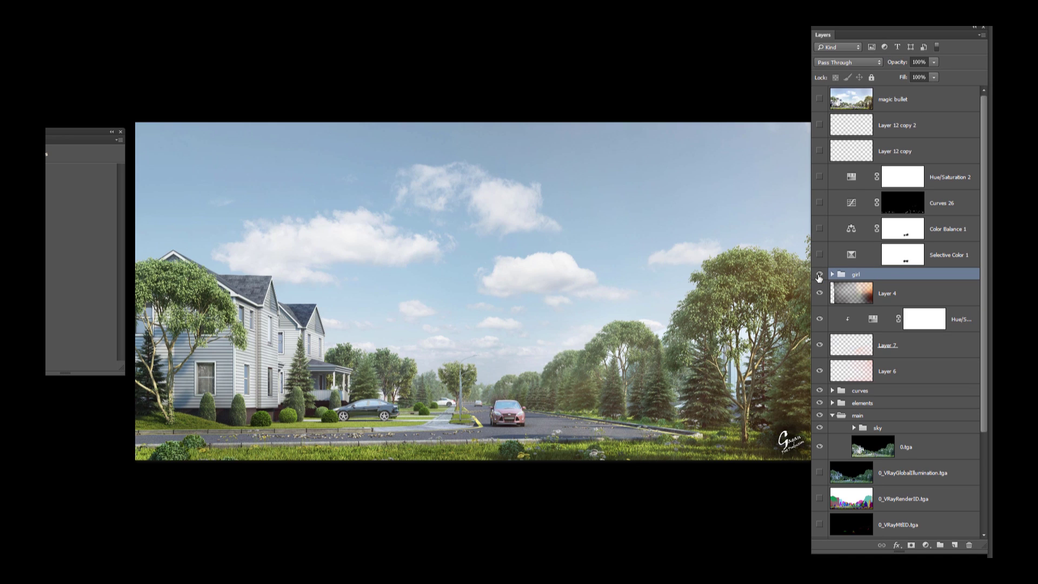
{"action": "left_click", "coordinate": [853, 290]}
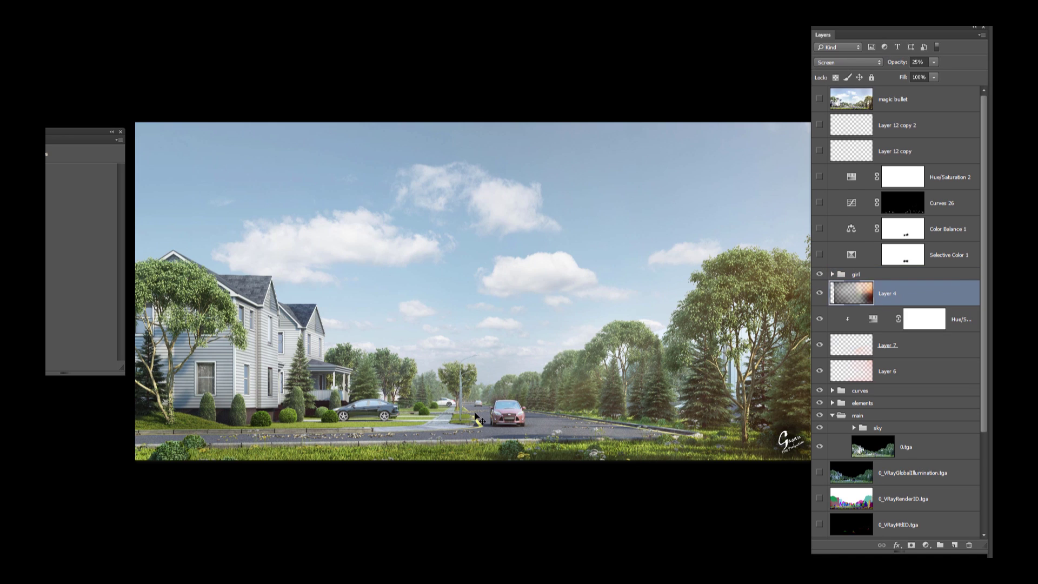
{"action": "left_click", "coordinate": [833, 274]}
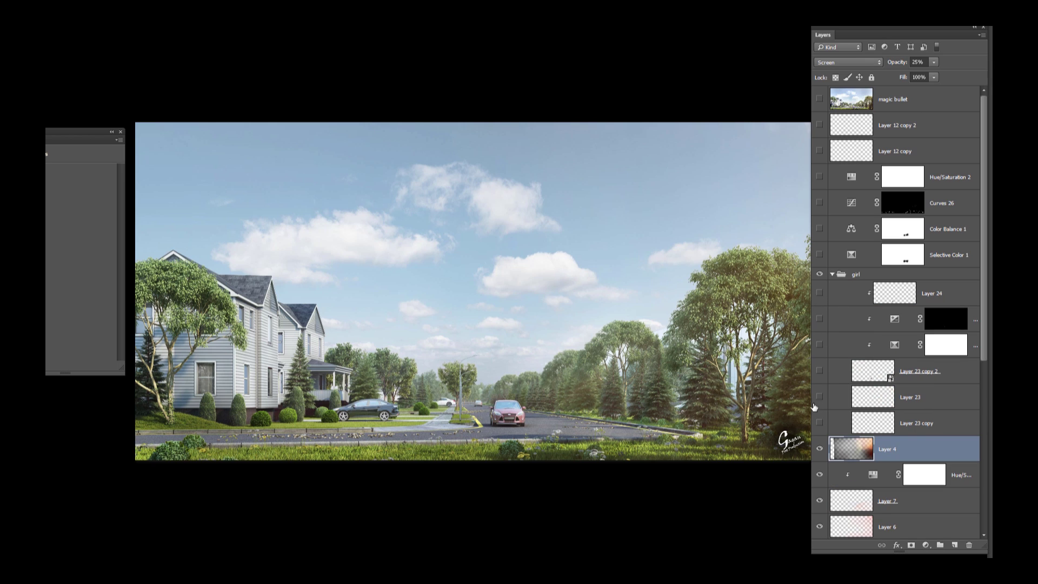
Turn on all the layers inside the girl group, collapse the group and select it
{"action": "left_click_drag", "start_coordinate": [819, 422], "coordinate": [837, 291]}
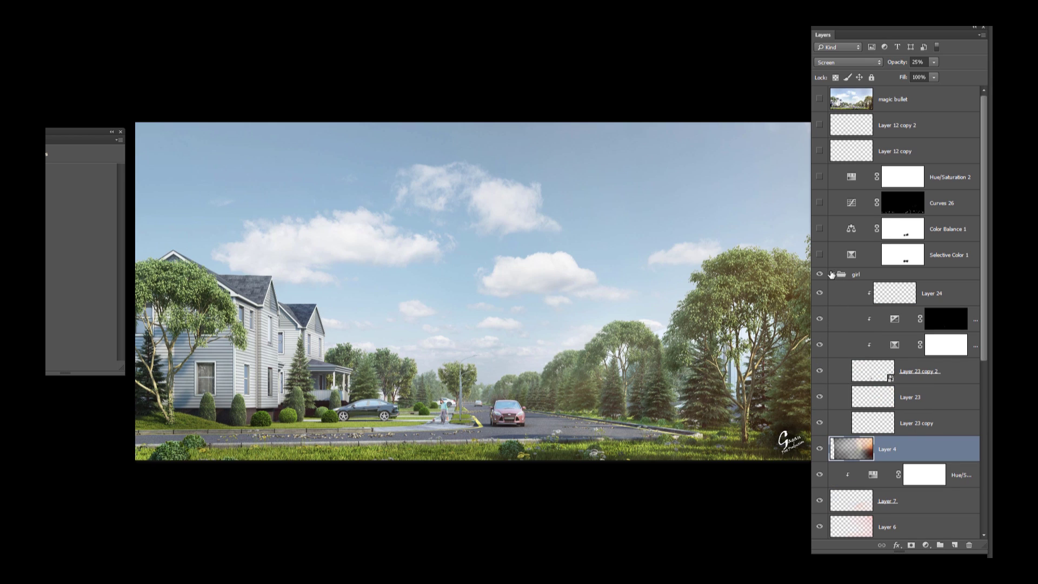
{"action": "left_click", "coordinate": [832, 274]}
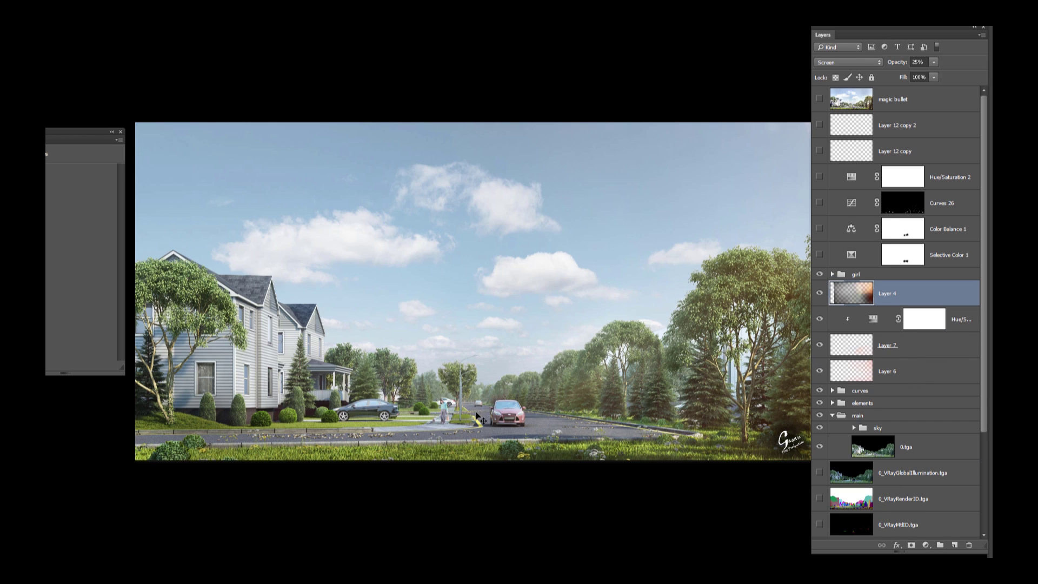
{"action": "key", "text": "ctrl+plus"}
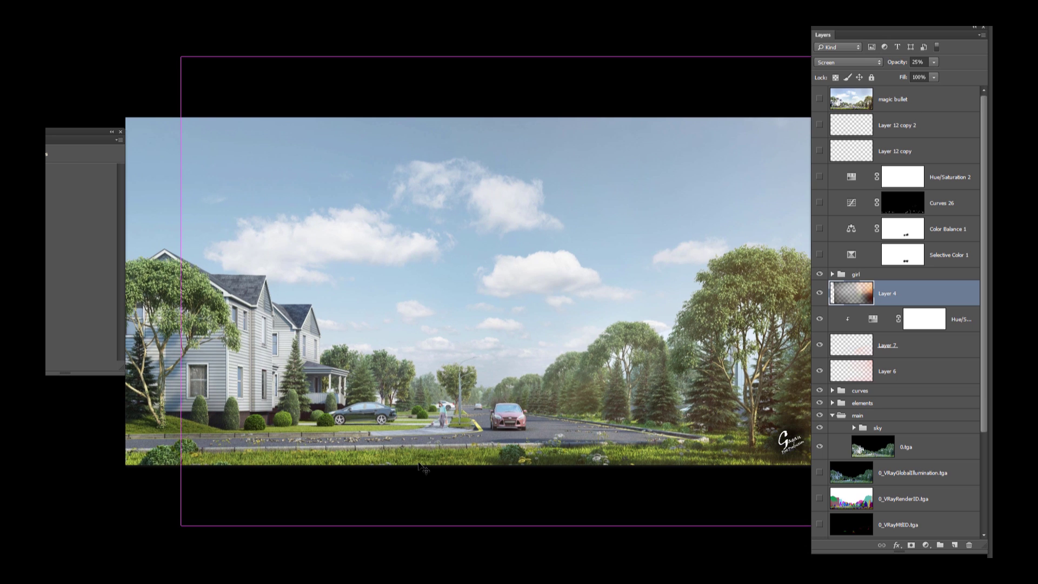
{"action": "key", "text": "ctrl+plus"}
{"action": "key", "text": "ctrl+plus"}
{"action": "left_click_drag", "start_coordinate": [458, 369], "coordinate": [522, 311]}
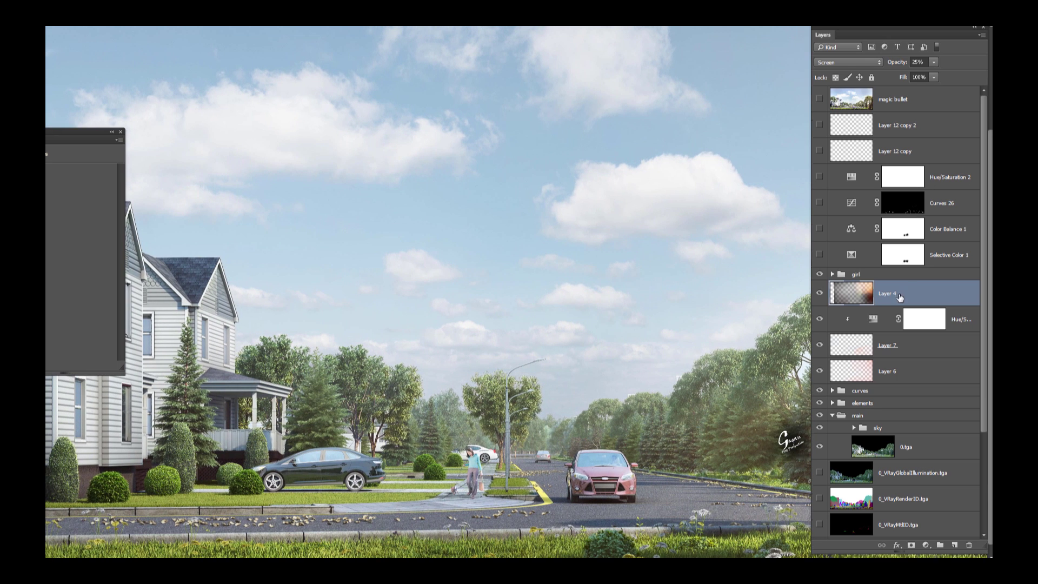
{"action": "left_click", "coordinate": [897, 274]}
{"action": "key", "text": "ctrl+minus"}
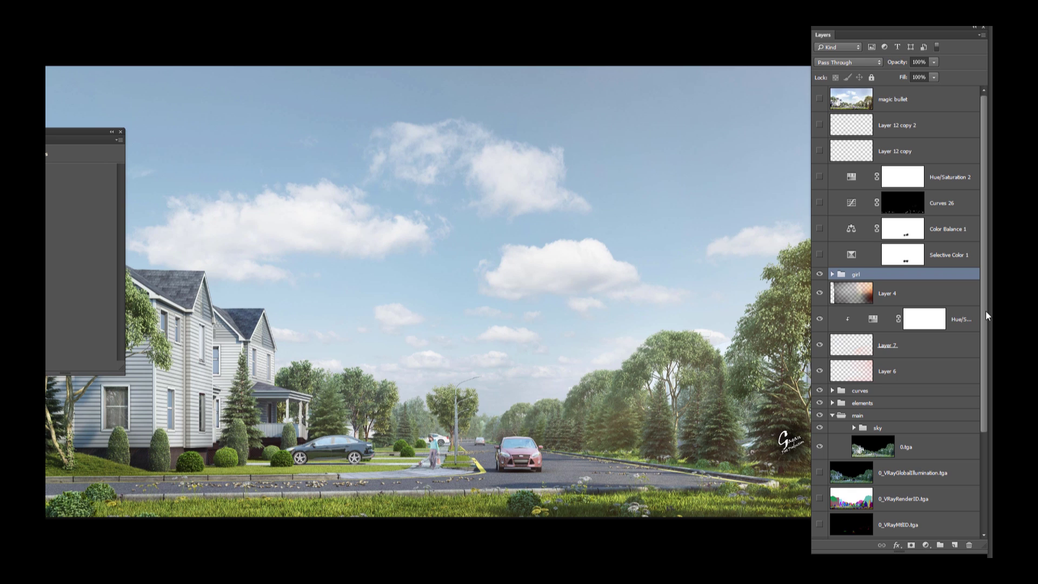
Turn on the Selective Color 1 adjustment and compare the image with it off and on
{"action": "left_click", "coordinate": [852, 255]}
{"action": "left_click", "coordinate": [820, 254]}
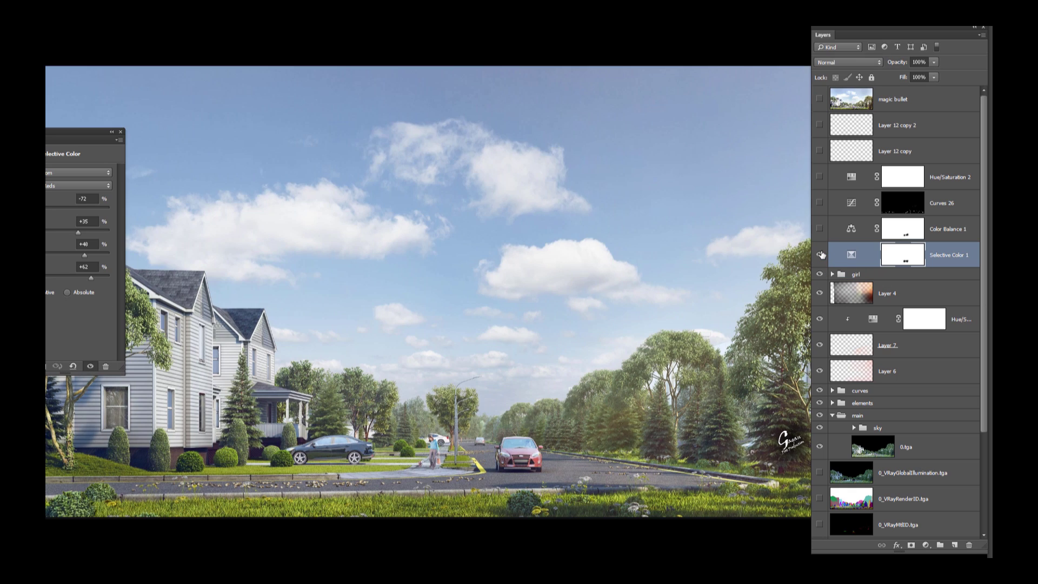
{"action": "key", "text": "ctrl+minus"}
{"action": "left_click", "coordinate": [820, 255]}
{"action": "left_click", "coordinate": [820, 254]}
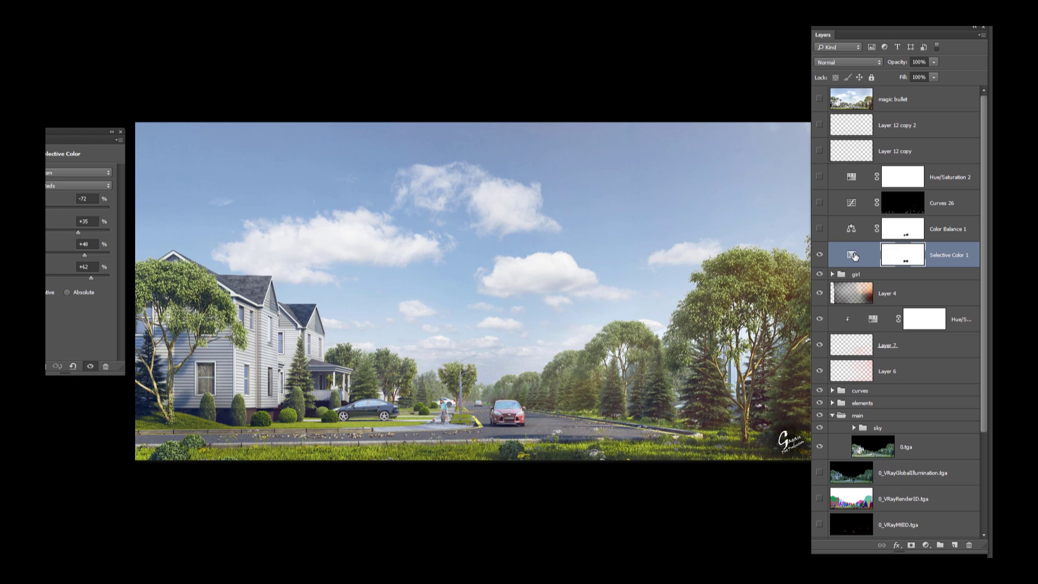
Review the Selective Color 1 settings for yellows, greens and reds, and check the adjustment's effect by hiding and showing it
{"action": "left_click", "coordinate": [83, 186]}
{"action": "left_click", "coordinate": [63, 204]}
{"action": "left_click", "coordinate": [64, 187]}
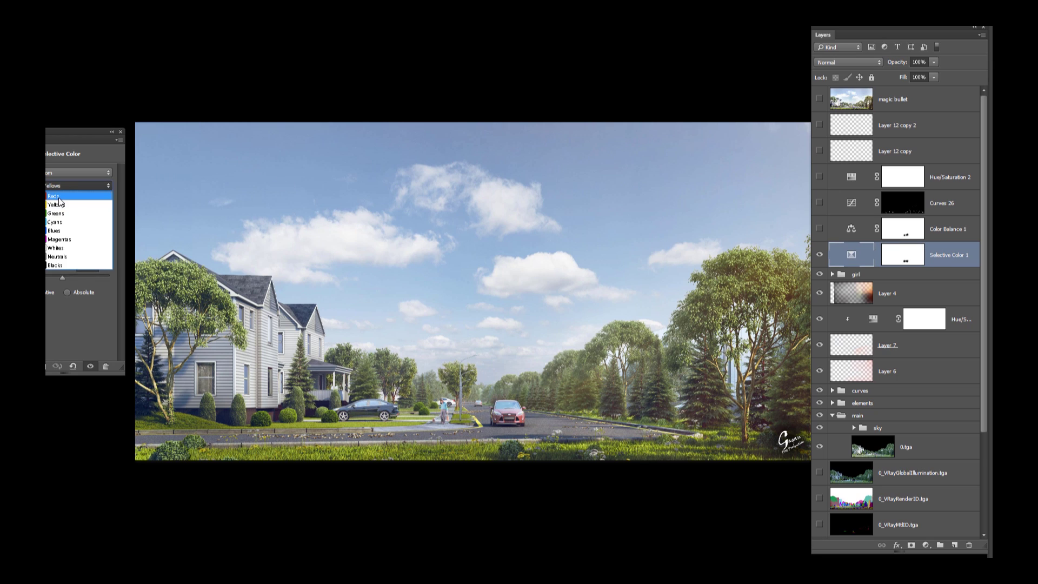
{"action": "left_click", "coordinate": [64, 187]}
{"action": "left_click", "coordinate": [64, 187]}
{"action": "left_click", "coordinate": [57, 213]}
{"action": "left_click", "coordinate": [49, 187]}
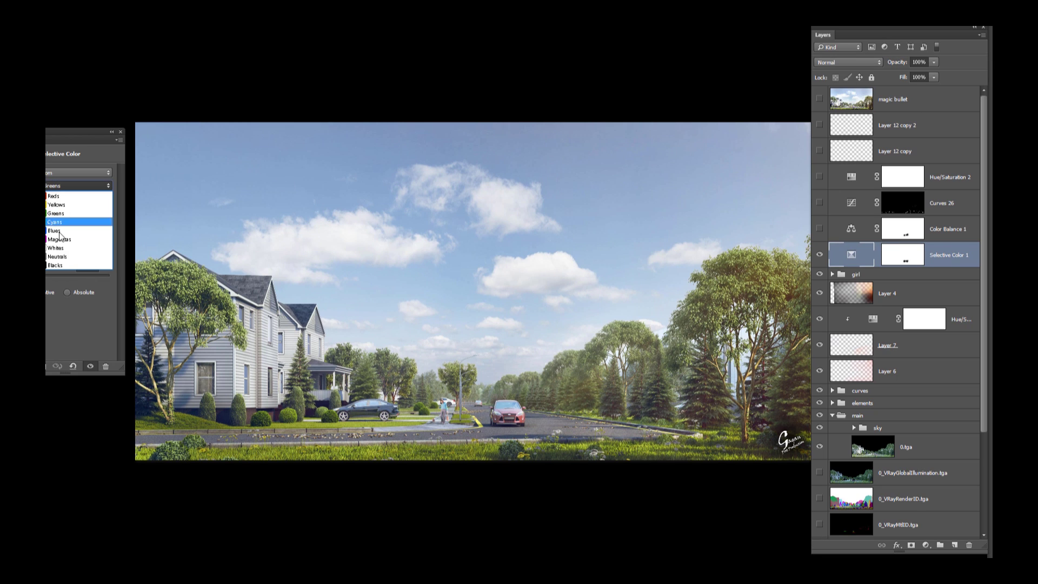
{"action": "left_click", "coordinate": [66, 217]}
{"action": "left_click", "coordinate": [69, 187]}
{"action": "left_click", "coordinate": [62, 196]}
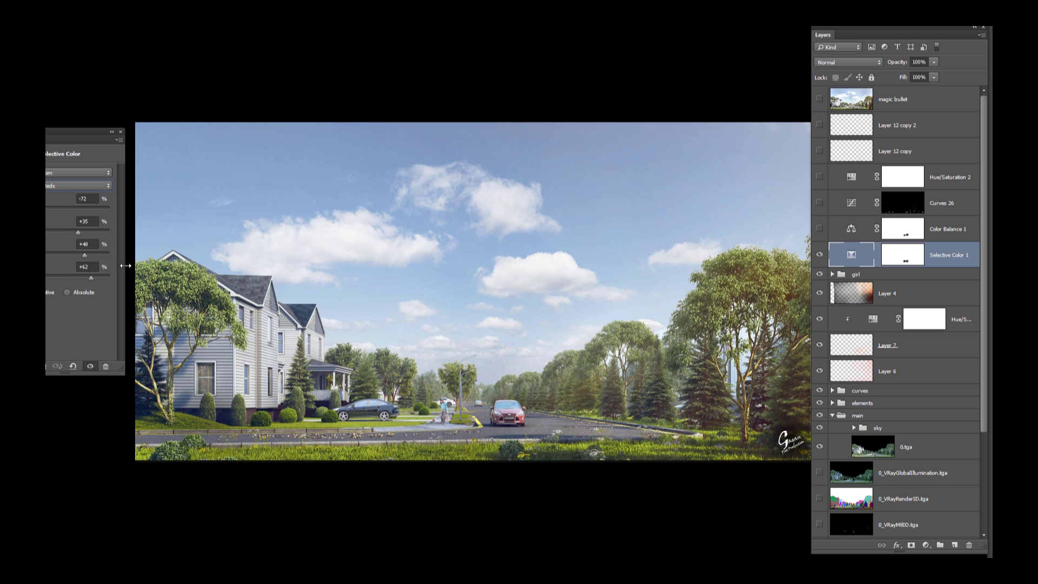
{"action": "left_click", "coordinate": [820, 254]}
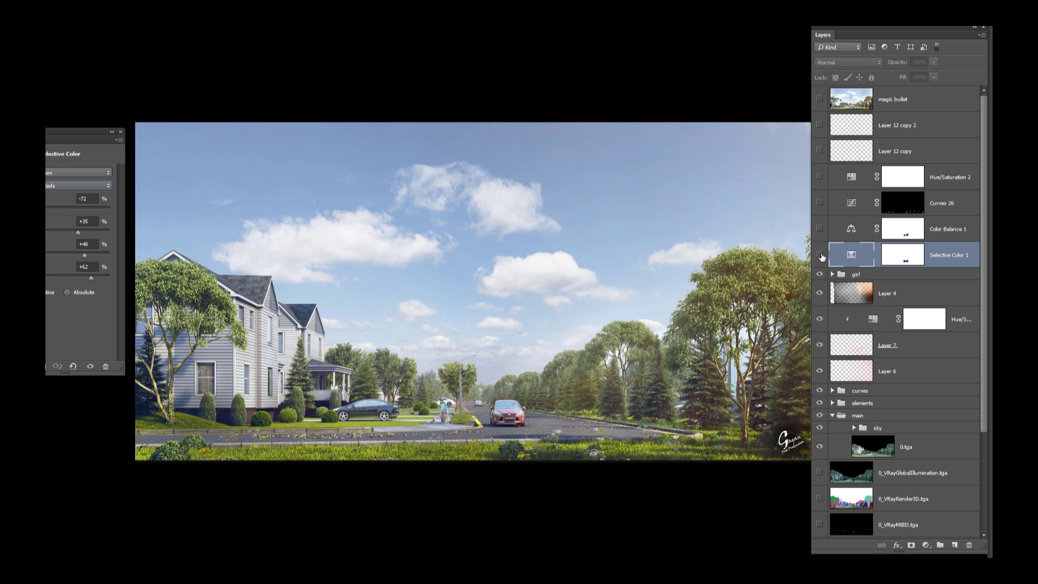
{"action": "left_click", "coordinate": [820, 254]}
{"action": "left_click", "coordinate": [820, 255]}
{"action": "left_click", "coordinate": [820, 254]}
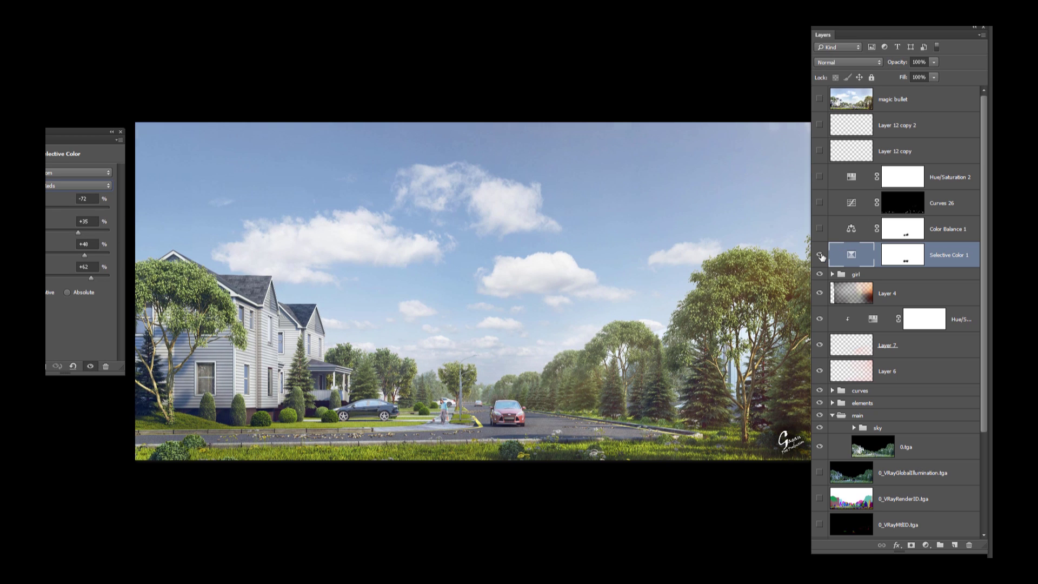
Turn on the Color Balance 1 adjustment and compare the image with it off and on
{"action": "left_click", "coordinate": [857, 204]}
{"action": "left_click", "coordinate": [841, 230]}
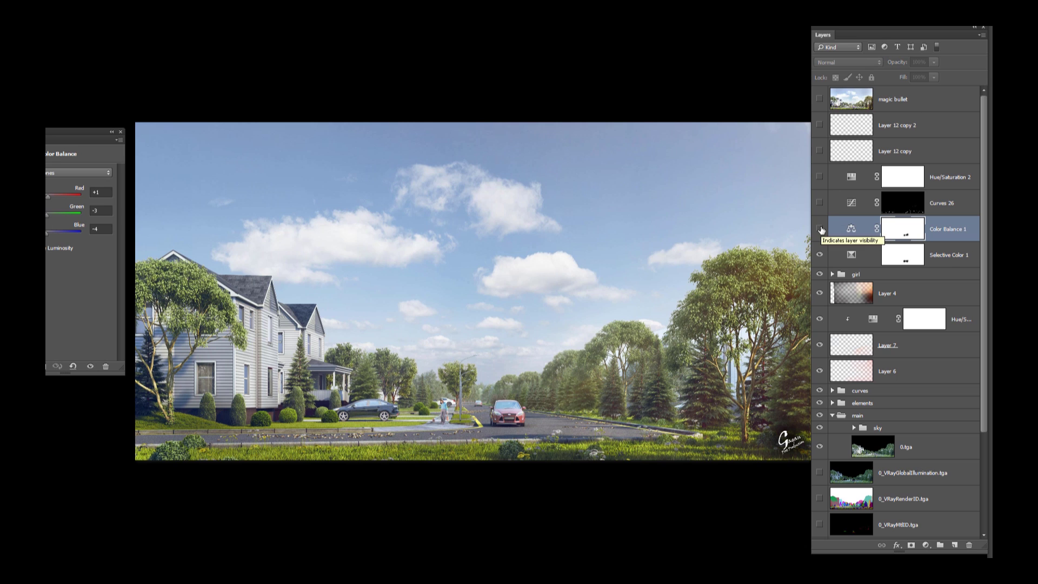
{"action": "left_click", "coordinate": [820, 229]}
{"action": "left_click", "coordinate": [820, 229]}
{"action": "left_click", "coordinate": [820, 229]}
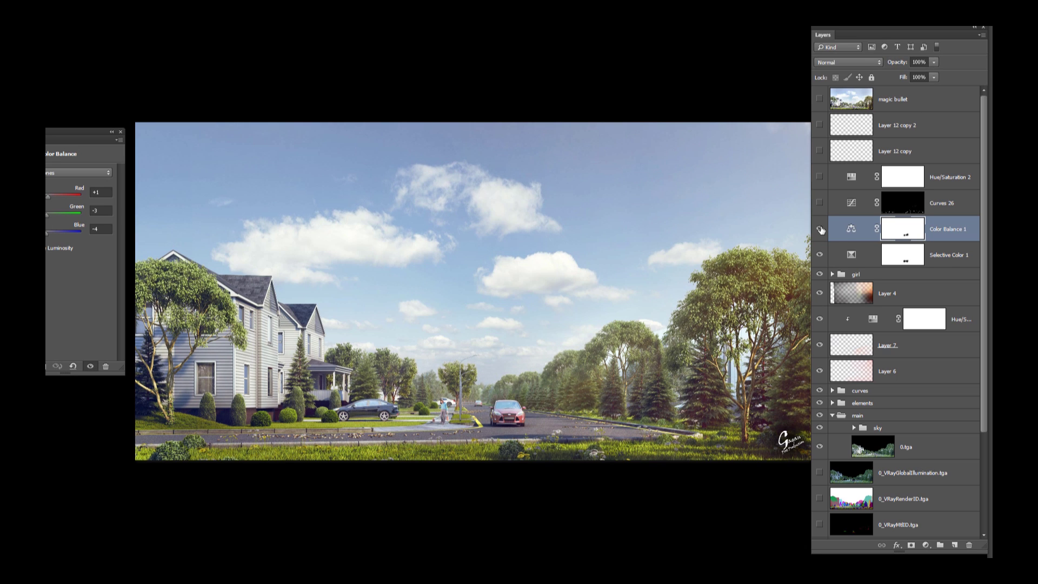
{"action": "left_click", "coordinate": [846, 231]}
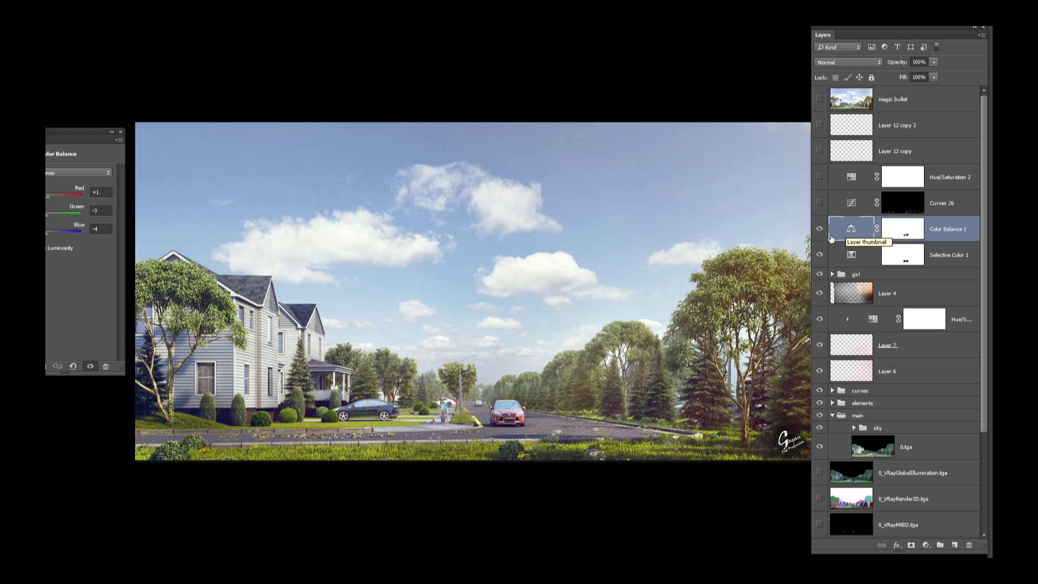
Turn on the Curves 26 and Hue/Saturation 2 adjustments and bring the full Hue/Saturation settings into view
{"action": "left_click", "coordinate": [849, 206]}
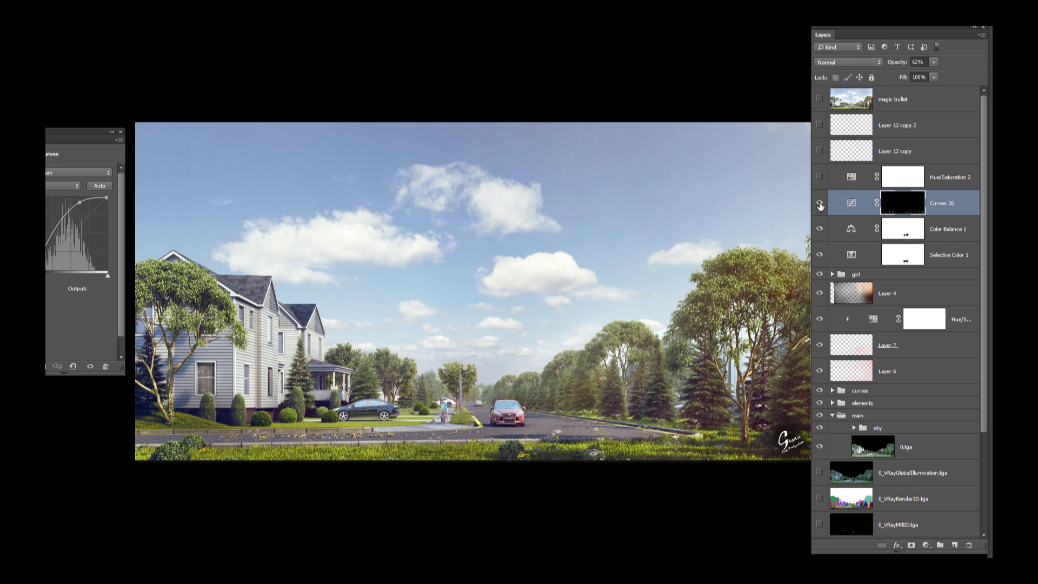
{"action": "left_click", "coordinate": [819, 204]}
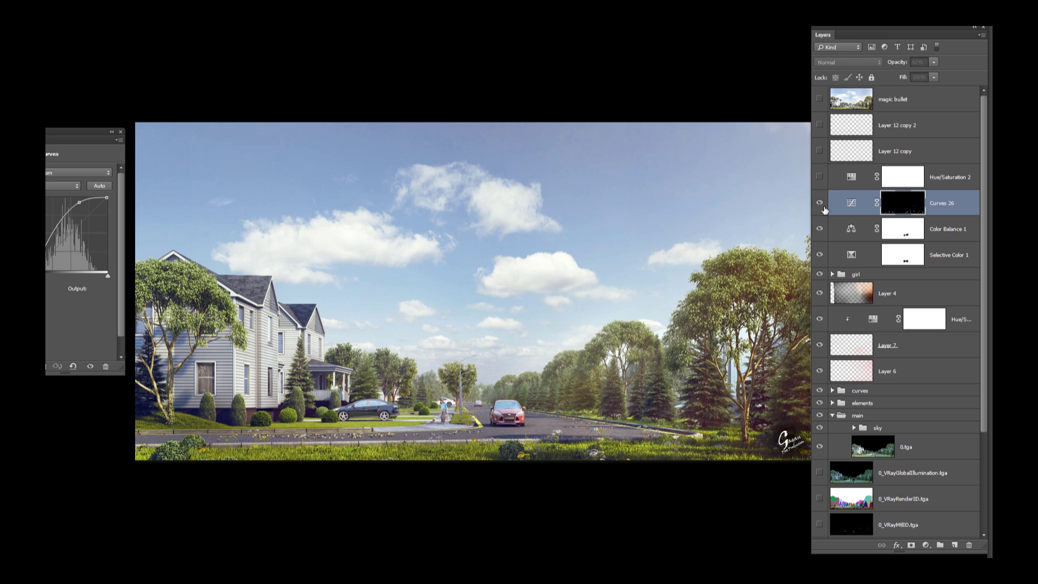
{"action": "left_click", "coordinate": [846, 181]}
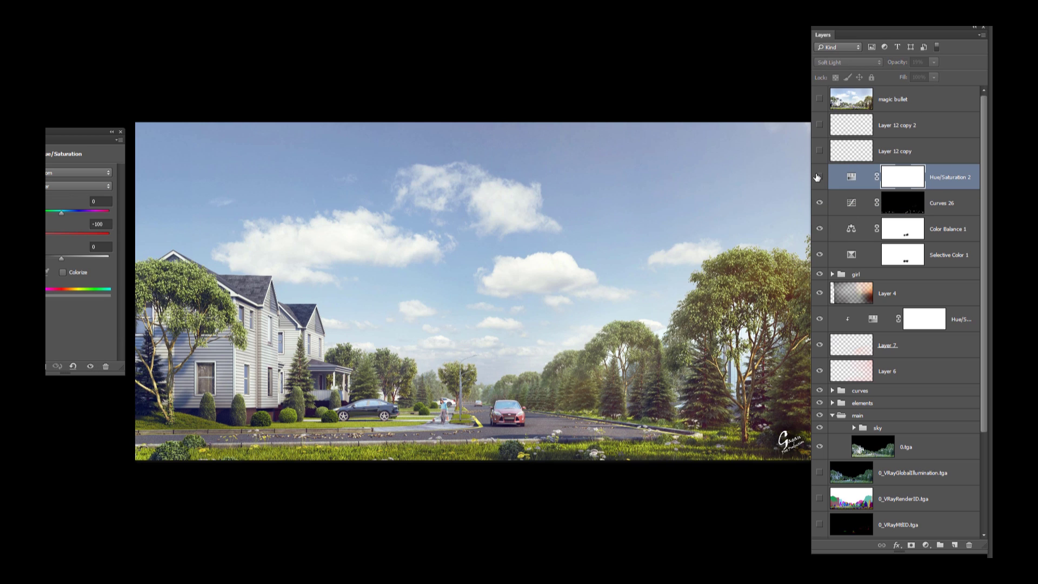
{"action": "left_click", "coordinate": [850, 178]}
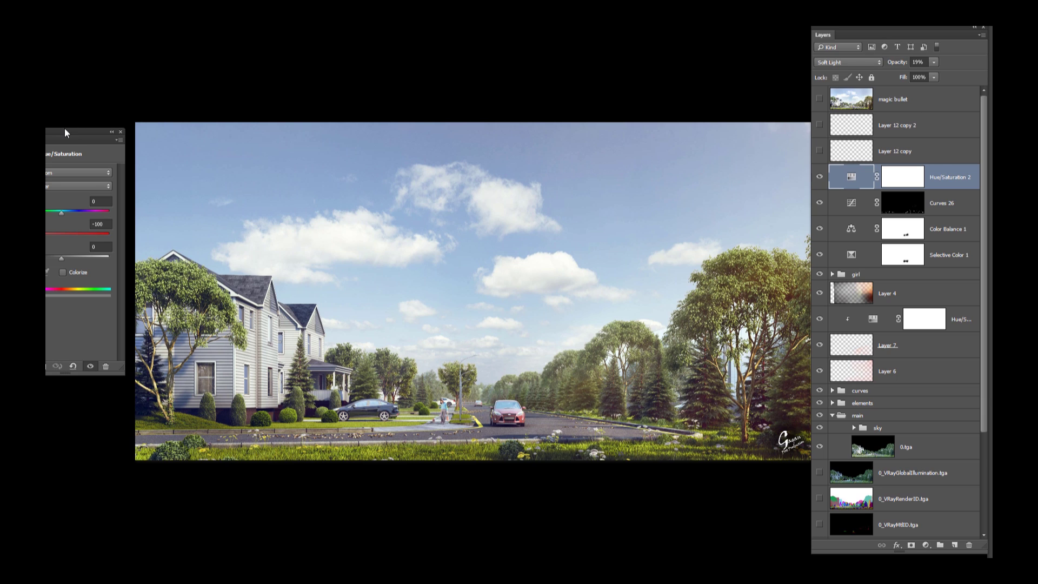
{"action": "left_click_drag", "start_coordinate": [64, 130], "coordinate": [99, 142]}
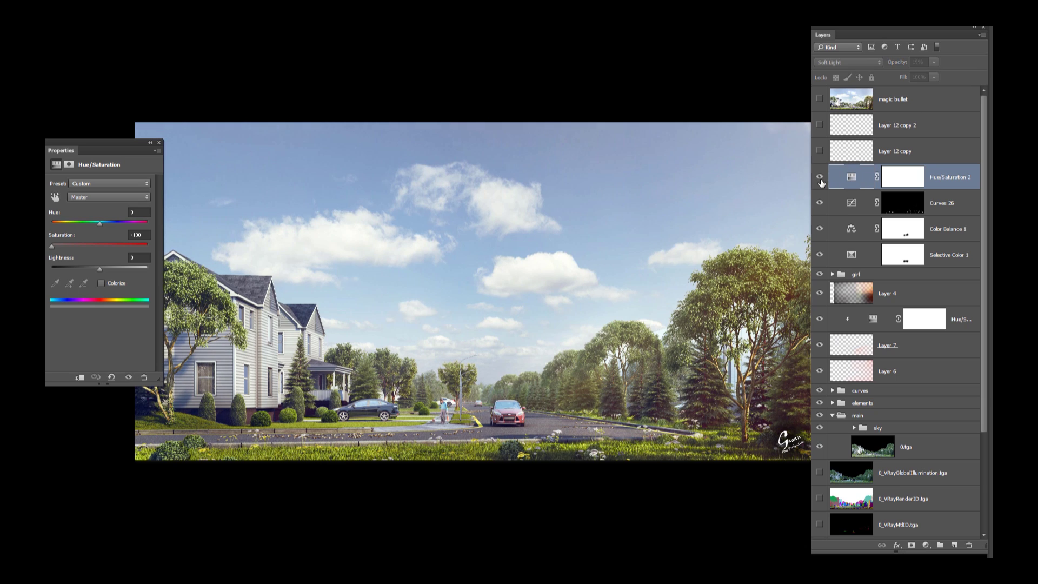
Turn on Layer 12 copy and Layer 12 copy 2, and inspect their effect on the foreground grass
{"action": "left_click", "coordinate": [897, 149]}
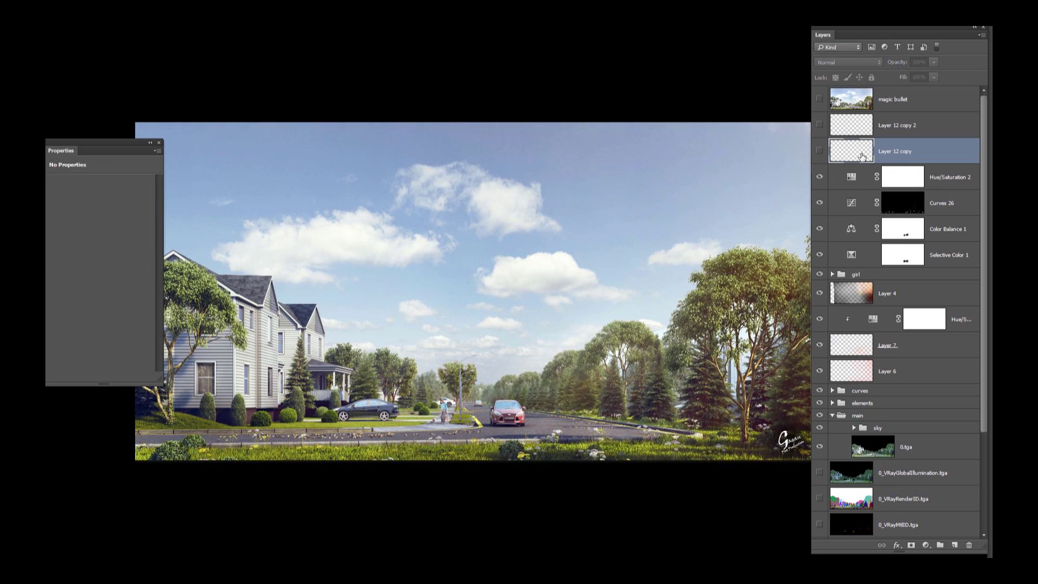
{"action": "left_click", "coordinate": [819, 151]}
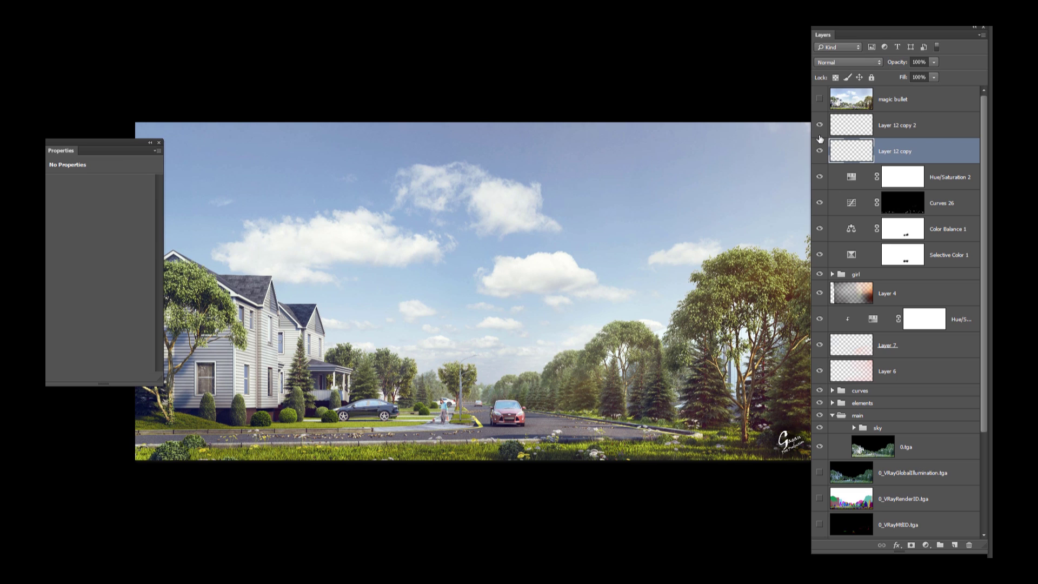
{"action": "left_click", "coordinate": [819, 140]}
{"action": "left_click", "coordinate": [819, 150]}
{"action": "scroll", "coordinate": [316, 475], "scroll_direction": "up", "scroll_amount": 1}
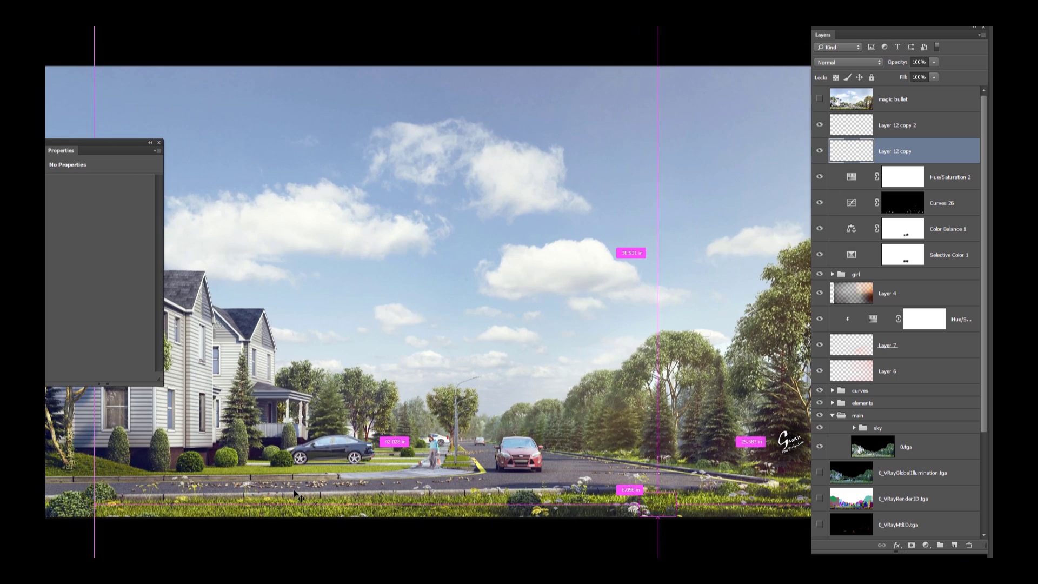
{"action": "scroll", "coordinate": [308, 490], "scroll_direction": "up", "scroll_amount": 2}
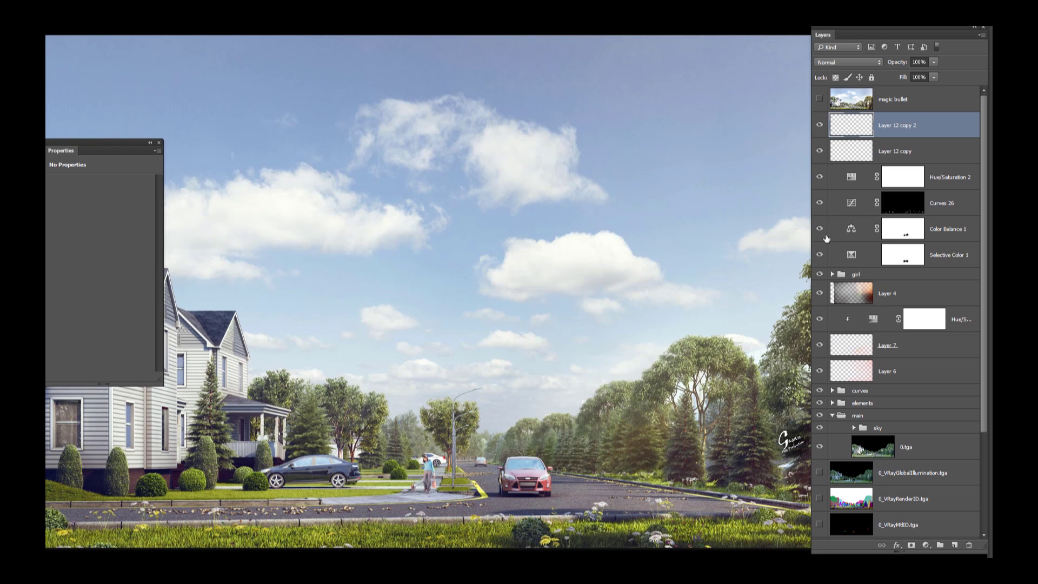
{"action": "key", "text": "alt+bracketright"}
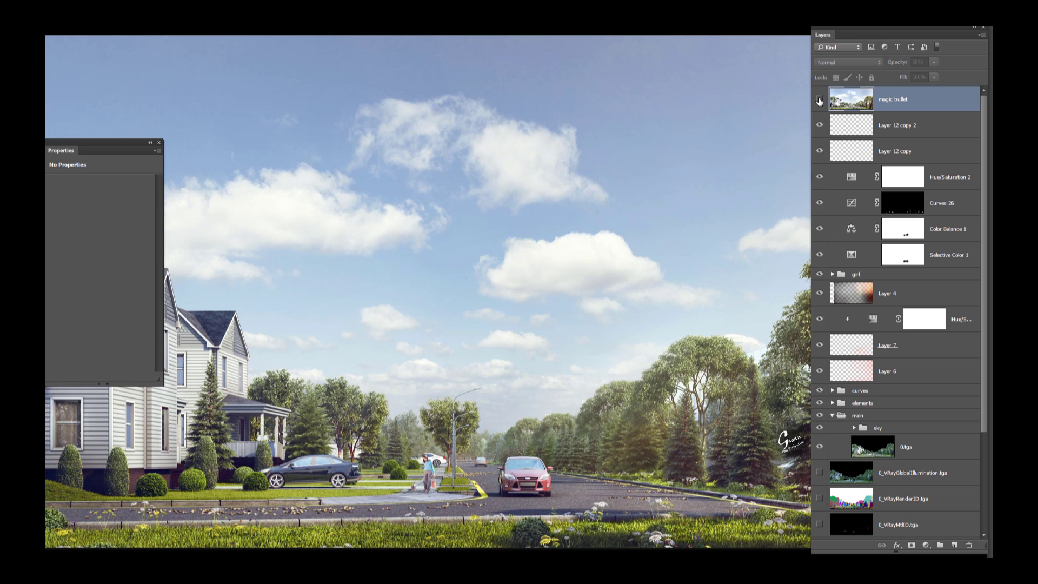
Turn on the magic bullet layer and compare the whole image with it off and on
{"action": "key", "text": "ctrl+minus"}
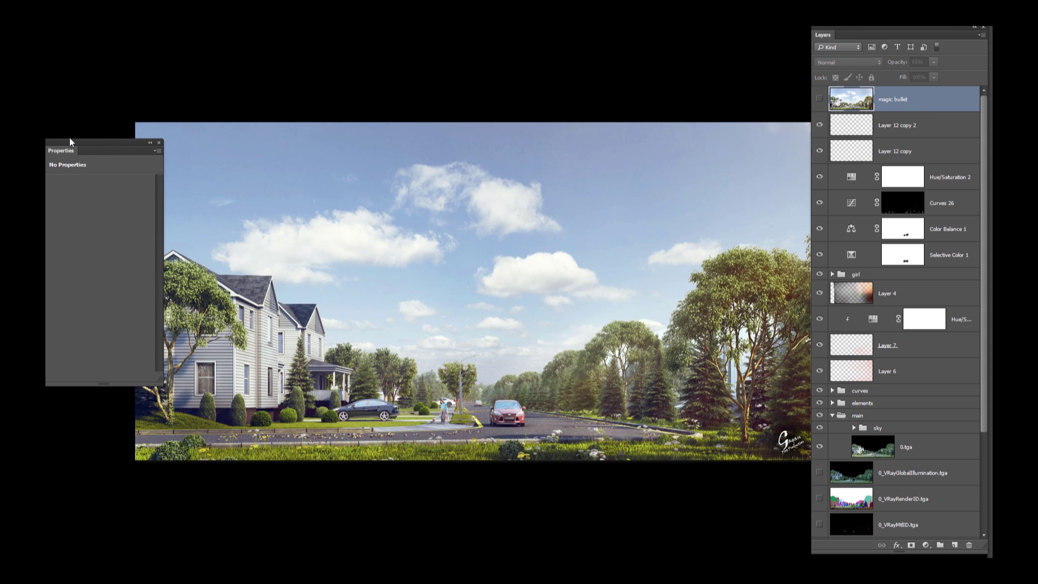
{"action": "left_click_drag", "start_coordinate": [69, 142], "coordinate": [39, 133]}
{"action": "left_click", "coordinate": [820, 99]}
{"action": "left_click", "coordinate": [819, 99]}
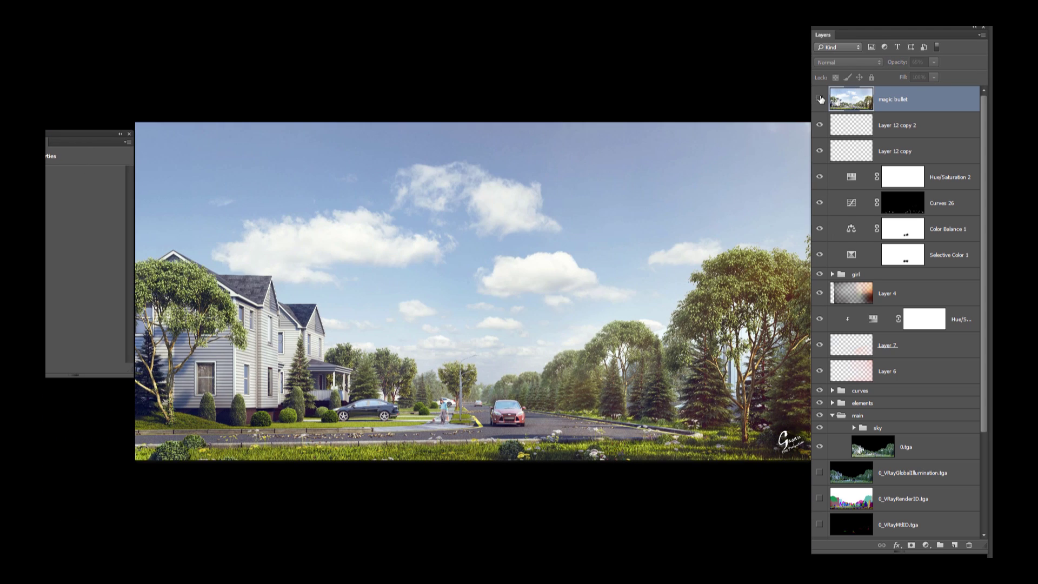
{"action": "left_click", "coordinate": [819, 98]}
{"action": "left_click", "coordinate": [820, 99]}
{"action": "left_click", "coordinate": [819, 99]}
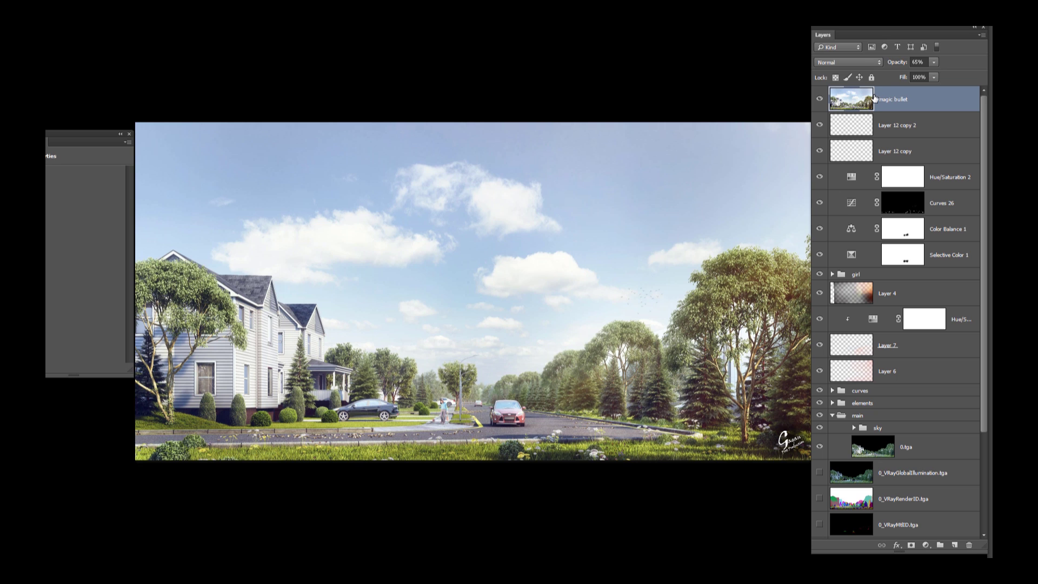
{"action": "left_click", "coordinate": [820, 98]}
{"action": "left_click", "coordinate": [820, 98]}
{"action": "left_click", "coordinate": [820, 99]}
{"action": "left_click", "coordinate": [820, 100]}
{"action": "left_click", "coordinate": [820, 100]}
{"action": "left_click", "coordinate": [820, 100]}
Compare the raw 0.tga render on its own with the full layer stack, and select the curves group
{"action": "mouse_move", "coordinate": [983, 254]}
{"action": "left_mouse_down"}
{"action": "mouse_move", "coordinate": [985, 348]}
{"action": "mouse_move", "coordinate": [983, 248]}
{"action": "left_mouse_up"}
{"action": "scroll", "coordinate": [875, 319], "scroll_direction": "down", "scroll_amount": 5}
{"action": "left_click", "coordinate": [882, 327]}
{"action": "left_click", "coordinate": [819, 319], "text": "alt"}
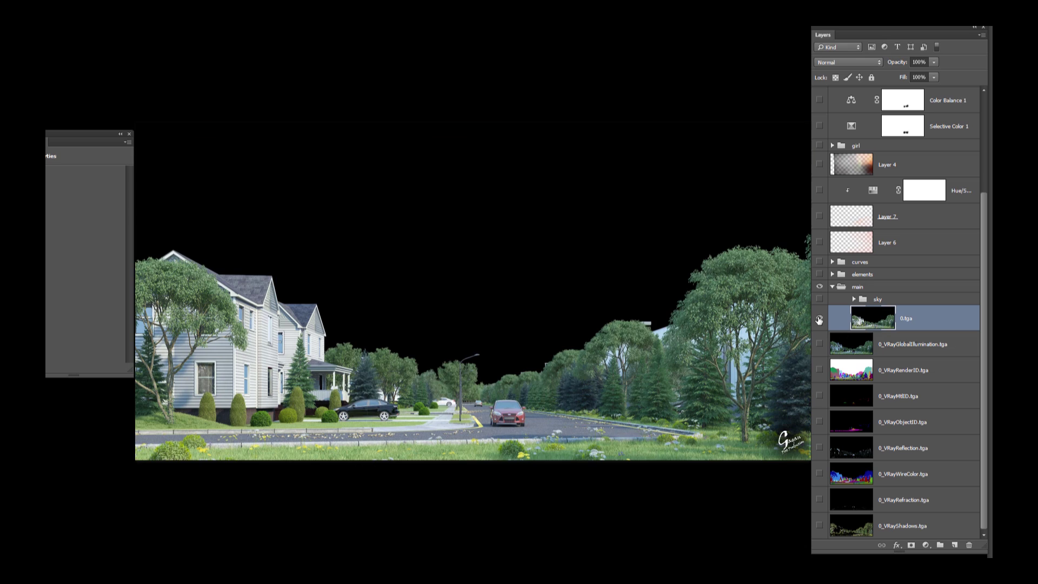
{"action": "left_click", "coordinate": [819, 319], "text": "alt"}
{"action": "left_click", "coordinate": [818, 319], "text": "alt"}
{"action": "left_click", "coordinate": [819, 319], "text": "alt"}
{"action": "left_click", "coordinate": [819, 319], "text": "alt"}
{"action": "left_click", "coordinate": [819, 318], "text": "alt"}
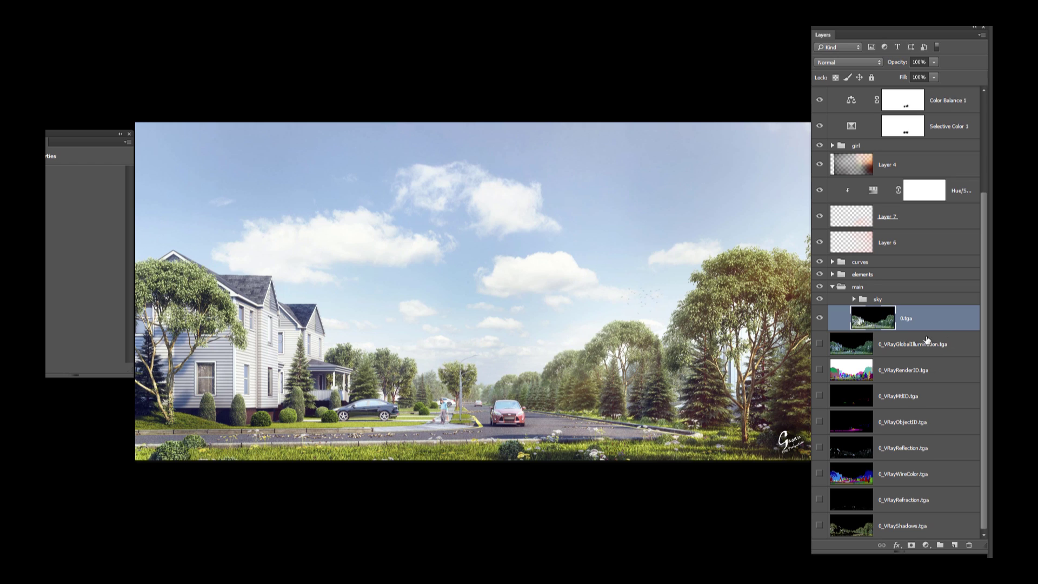
{"action": "left_click", "coordinate": [865, 263]}
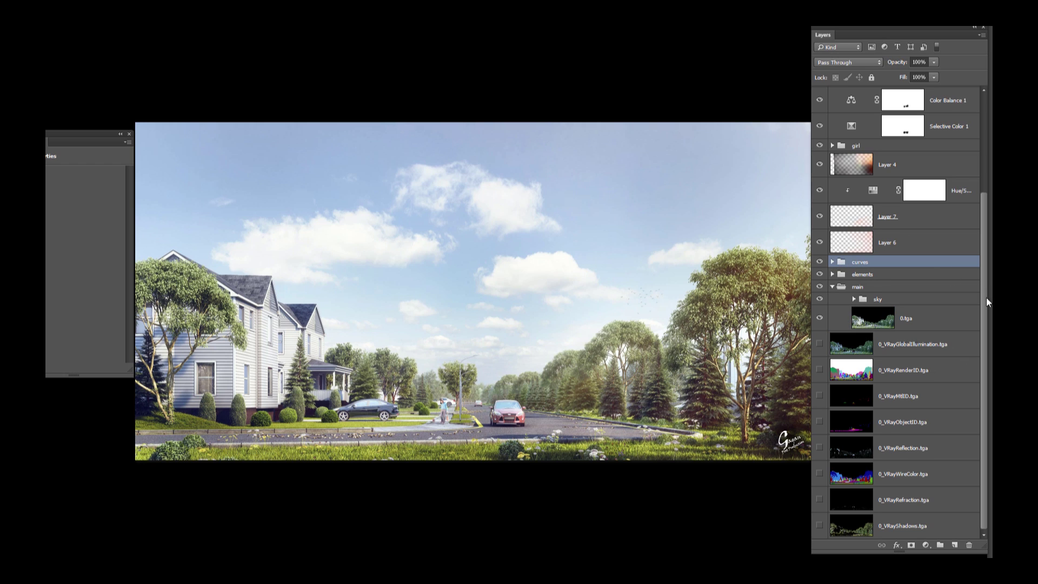
{"action": "left_click_drag", "start_coordinate": [983, 297], "coordinate": [982, 236]}
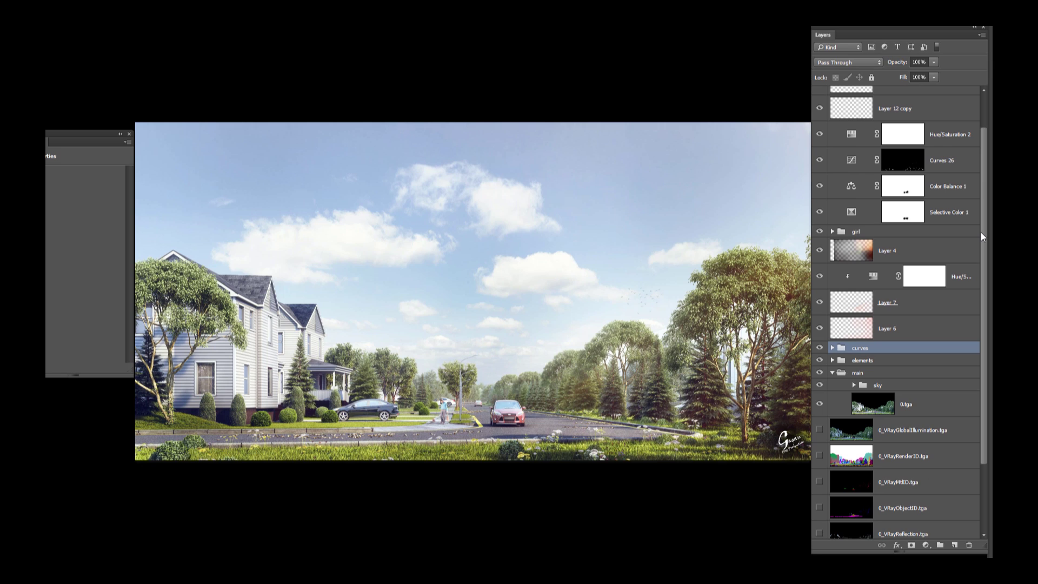